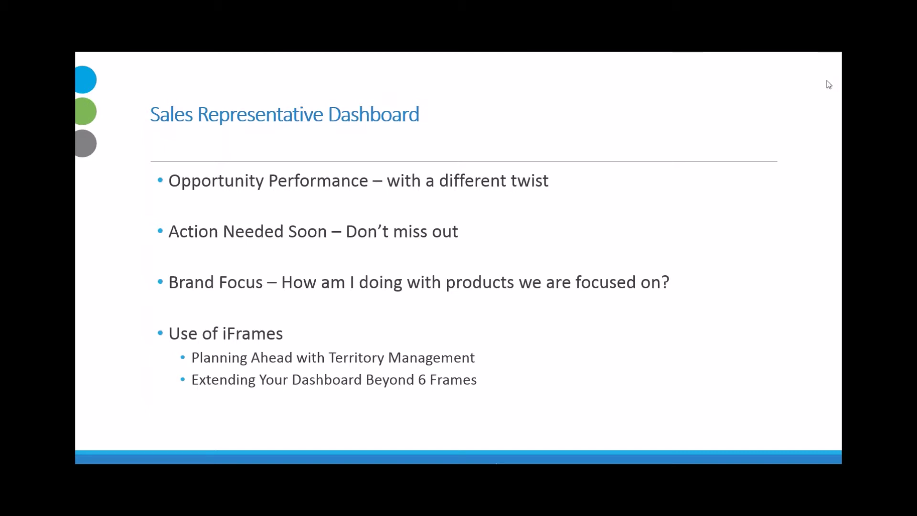
- Switch from the PowerPoint slideshow to the Demo - Sales Rep Dashboard in the browser
key("alt+Tab")
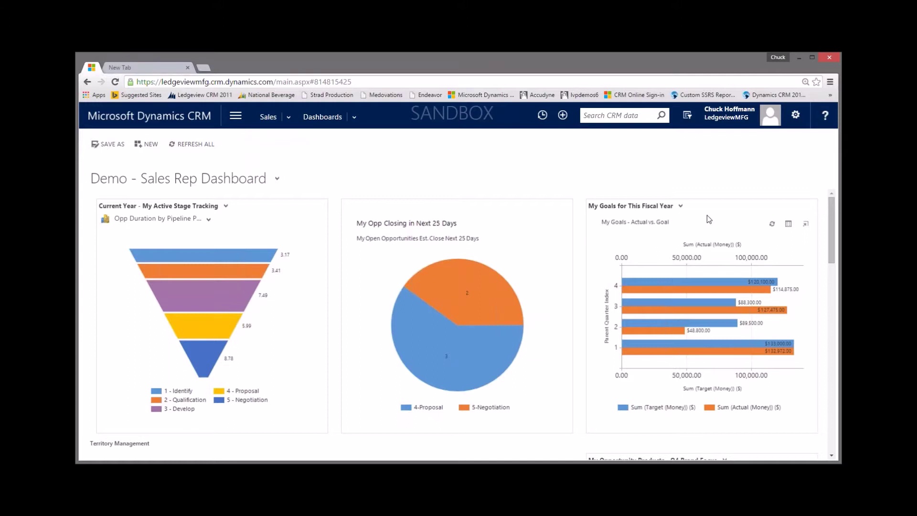
left_click(806, 224)
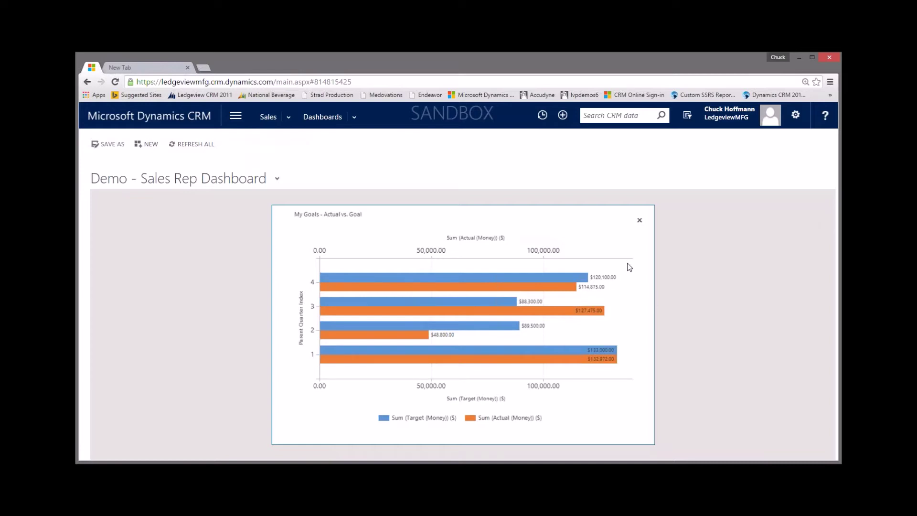
- Close the enlarged goals chart, check its view list without changing it, and scroll toward Territory Management
left_click(640, 221)
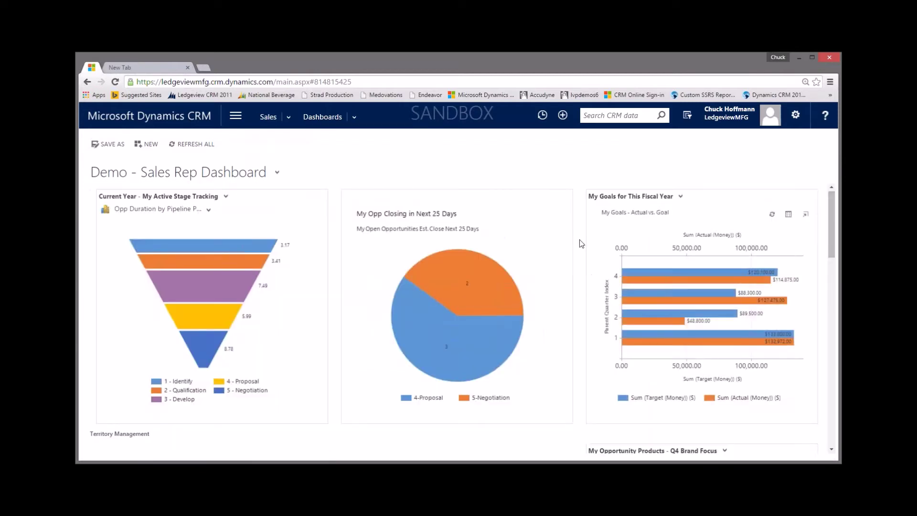
scroll(582, 244, "down", 3)
scroll(582, 243, "up", 3)
left_click(678, 199)
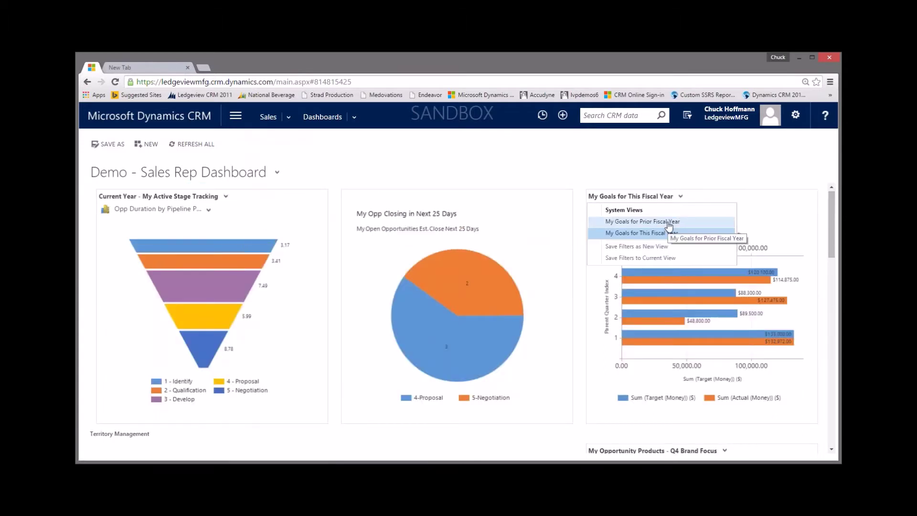
left_click(579, 200)
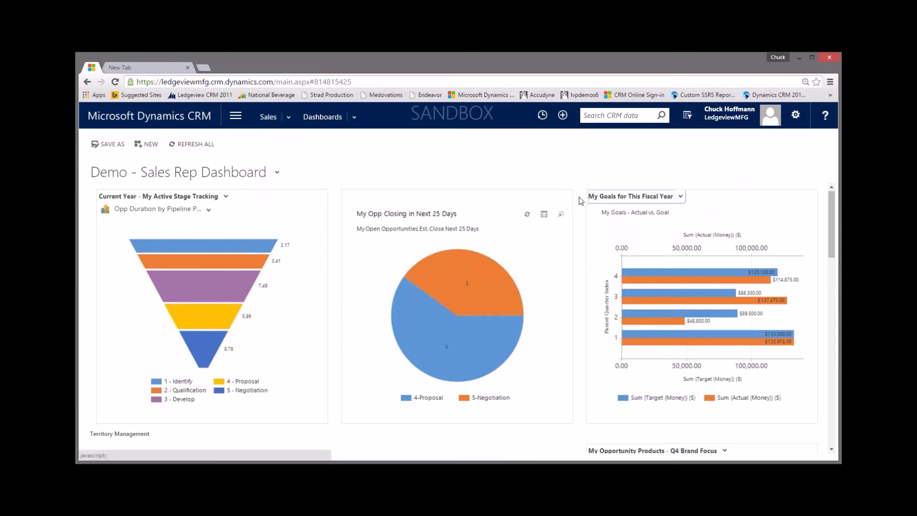
scroll(579, 197, "down", 3)
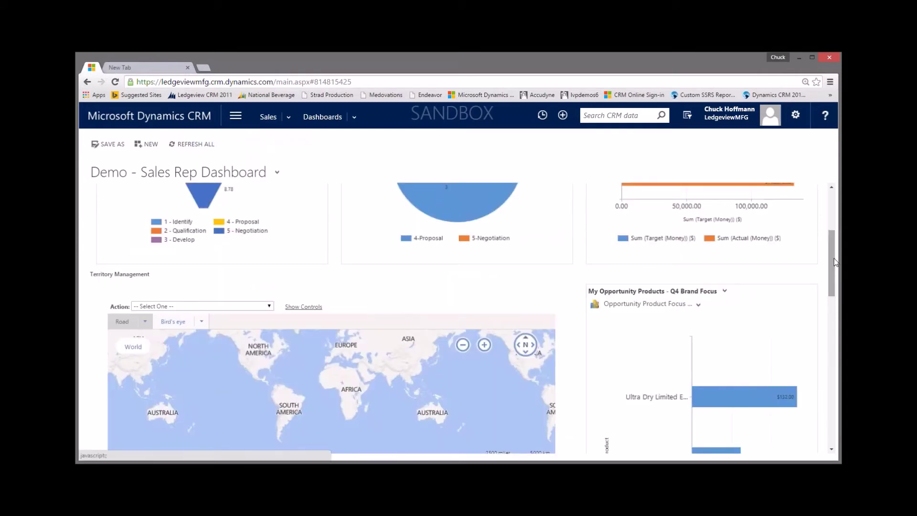
- Map accounts and leads within radius 200 of milwaukee, including those owned by others
left_click_drag(833, 263, 830, 279)
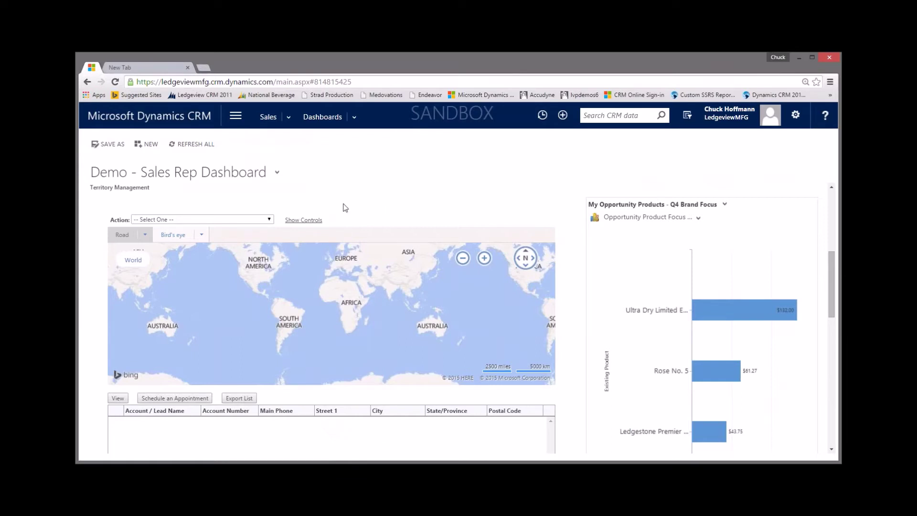
left_click(269, 220)
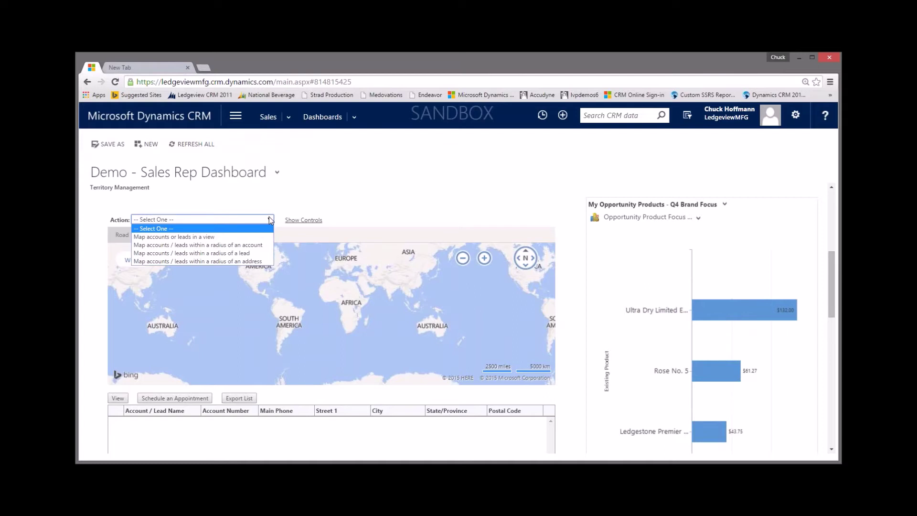
left_click(250, 261)
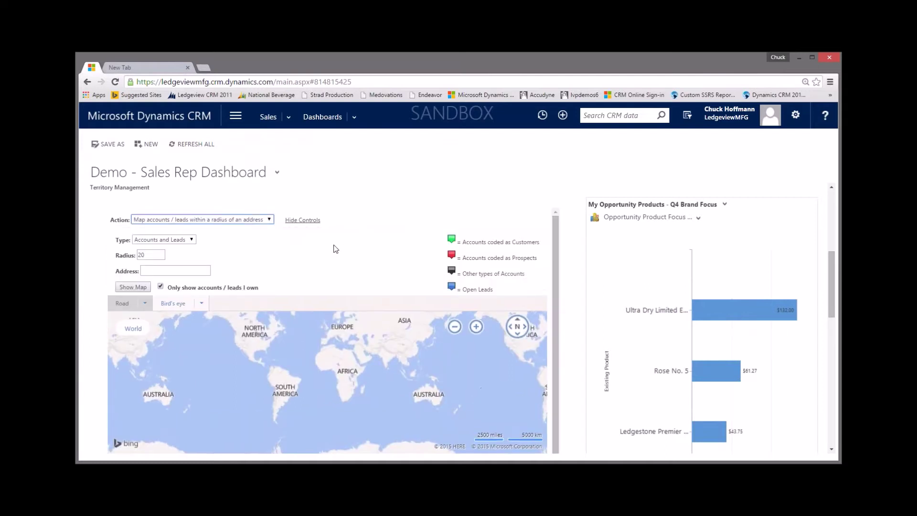
left_click(160, 254)
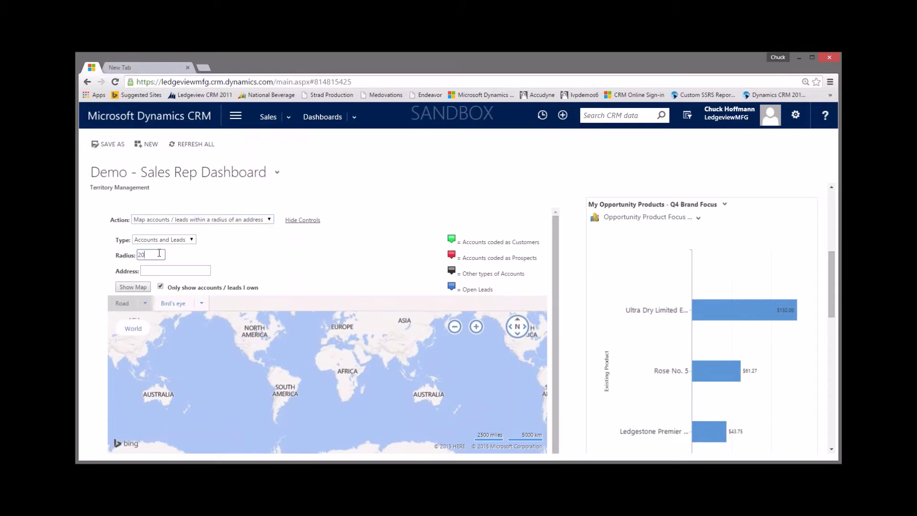
type("0")
left_click(153, 269)
type("milwaukee")
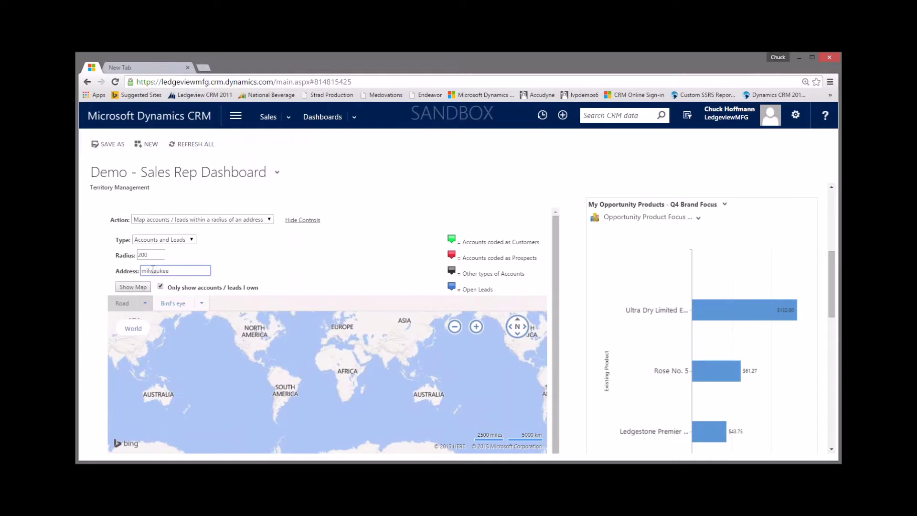
left_click(160, 287)
left_click(133, 287)
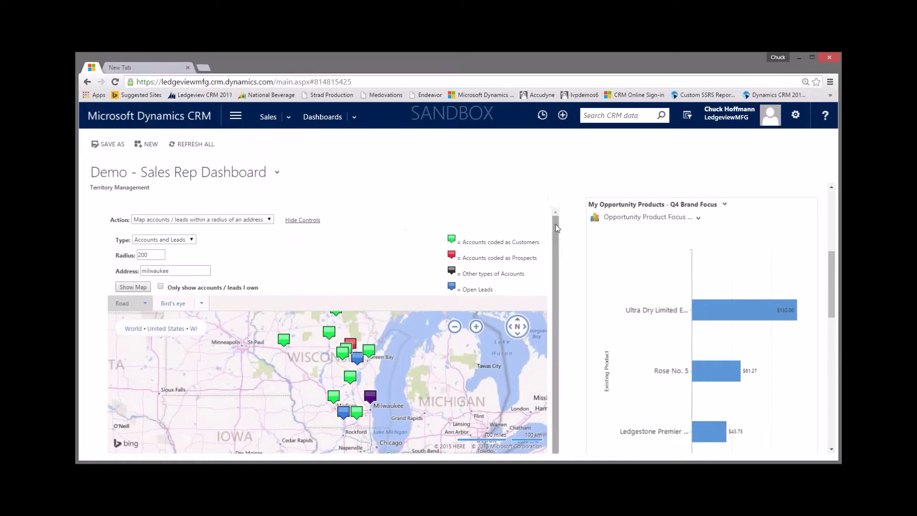
left_click_drag(555, 224, 555, 241)
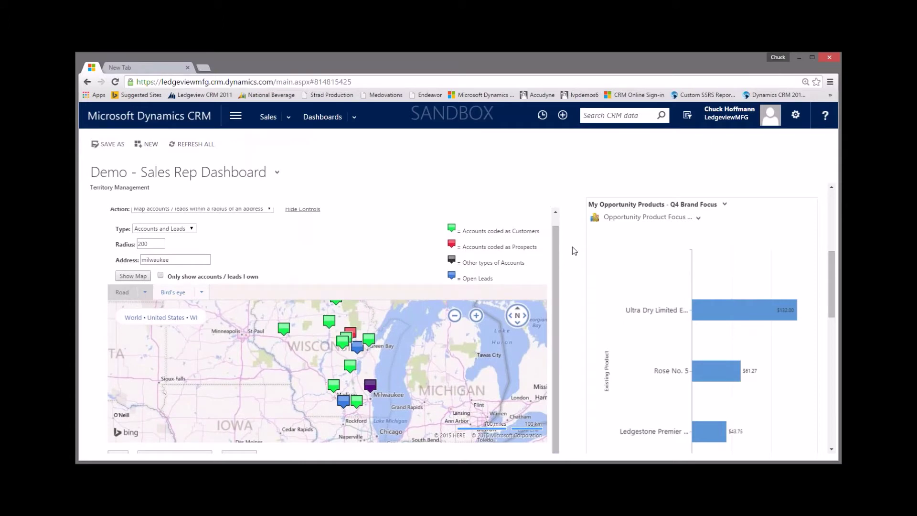
- Switch the opportunity products chart's view to Q3 Brand Focus
mouse_move(604, 263)
left_click_drag(833, 268, 832, 268)
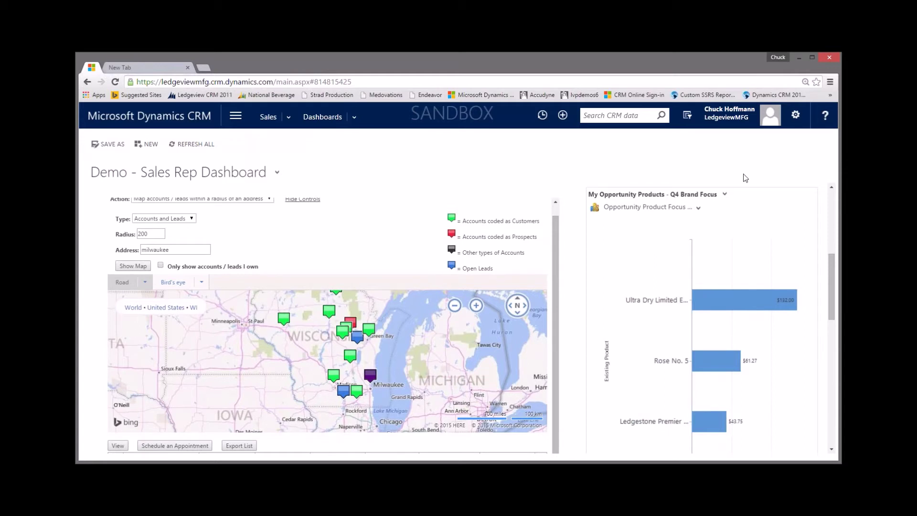
mouse_move(738, 196)
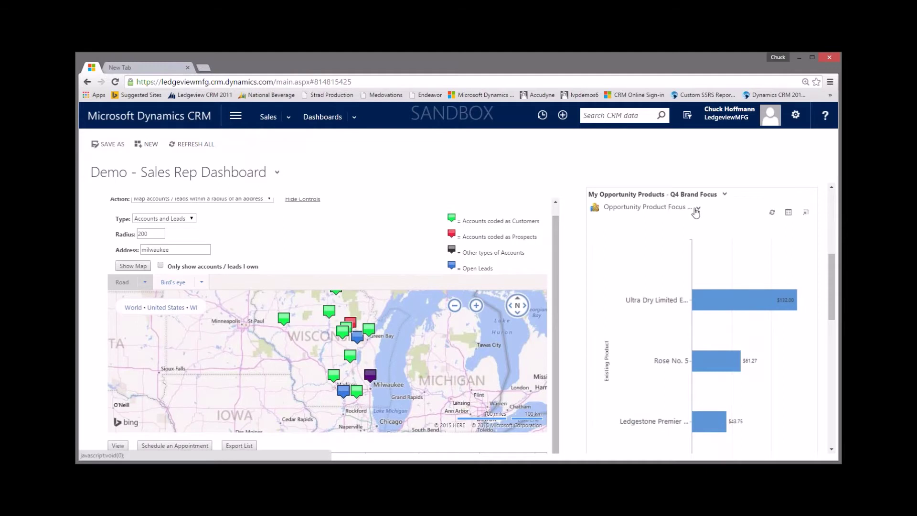
left_click(725, 195)
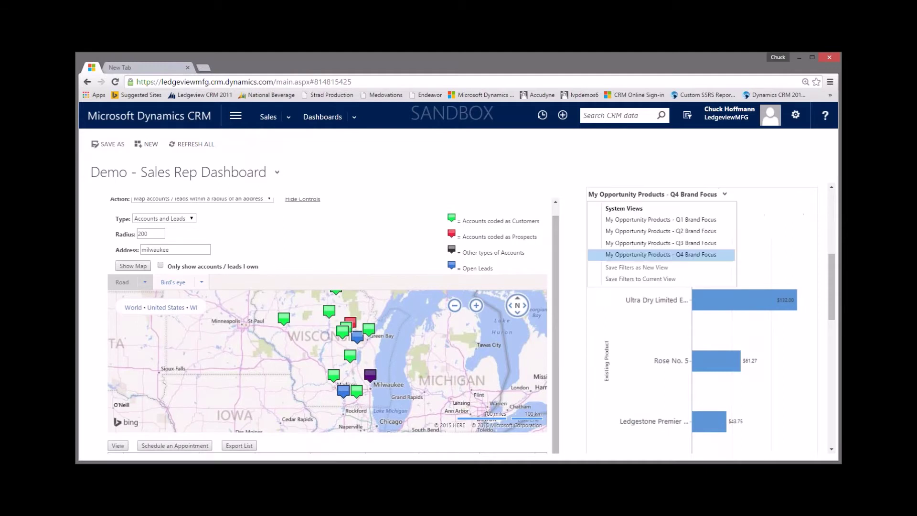
left_click(698, 243)
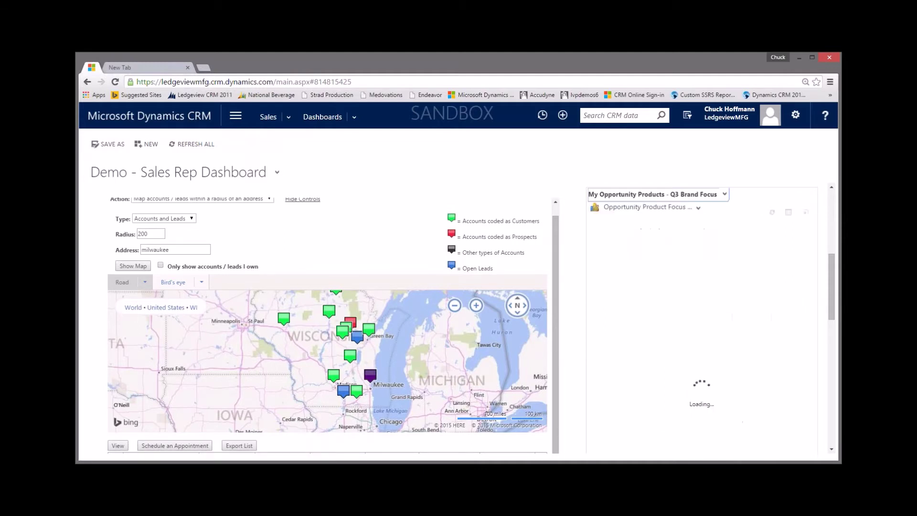
- Try the Opportunity Brand Focus average price chart, then return to Opportunity Product Focus
left_click(697, 209)
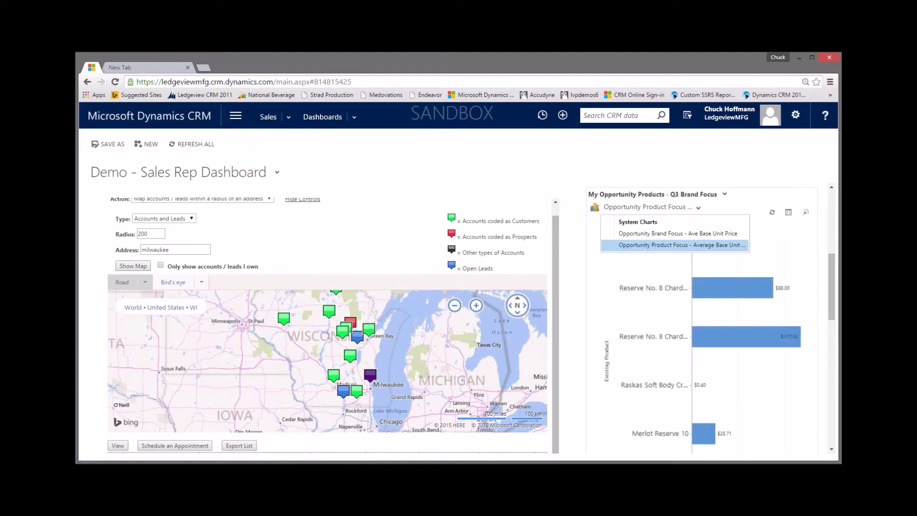
left_click(681, 233)
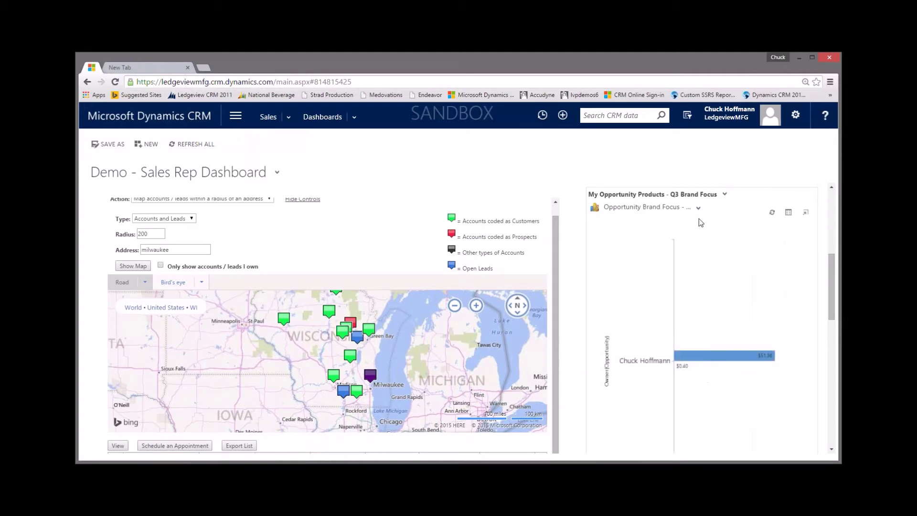
left_click(698, 210)
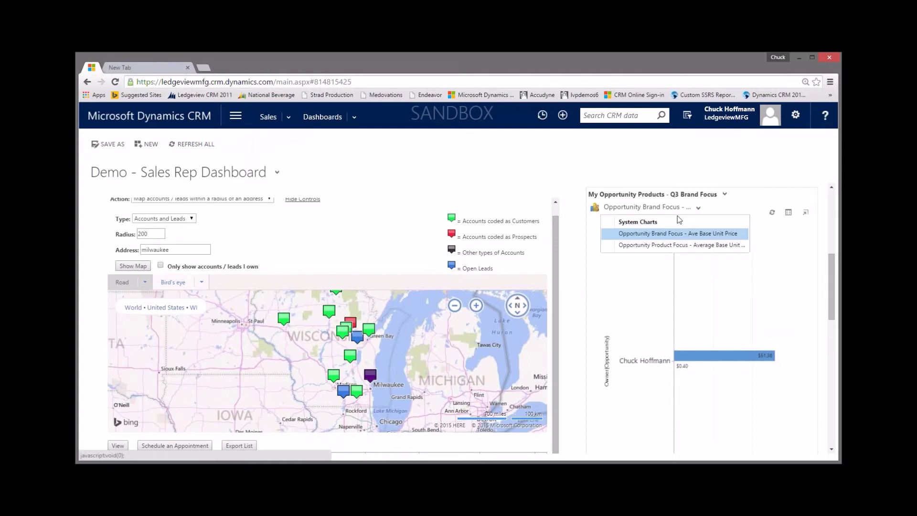
left_click(663, 241)
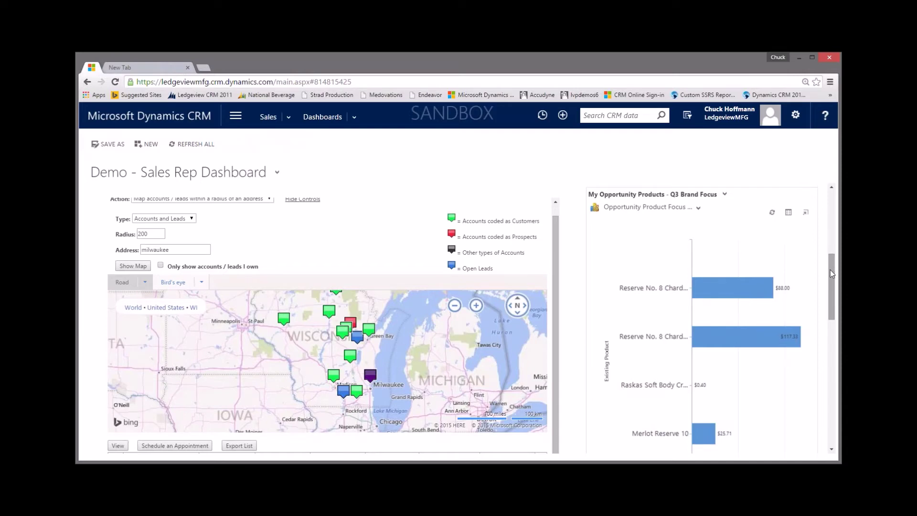
- Scroll the dashboard and its inner frame down to the lead charts, then return to the slides
left_click_drag(830, 270, 823, 361)
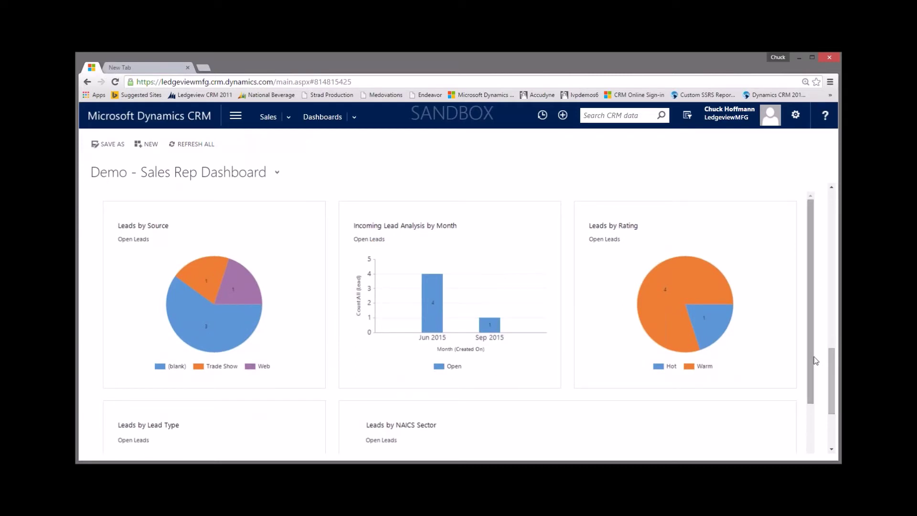
left_click_drag(809, 341, 814, 369)
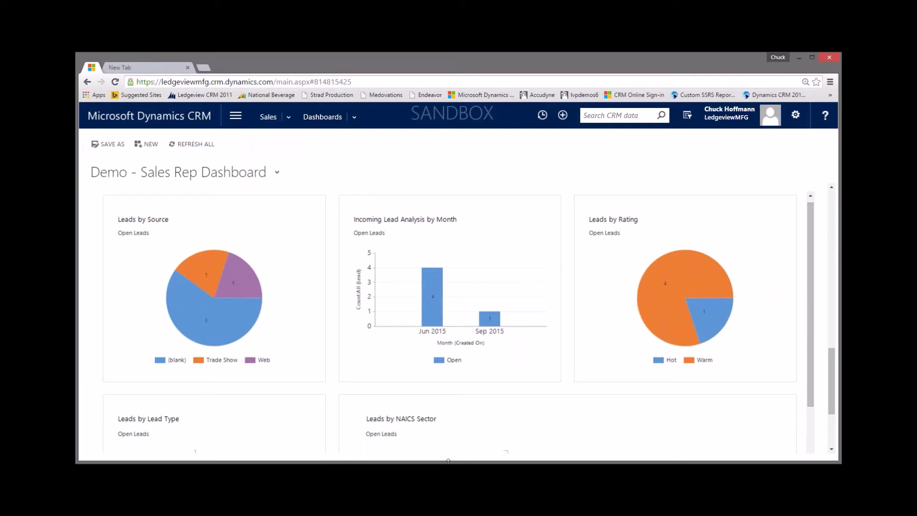
left_click(205, 420)
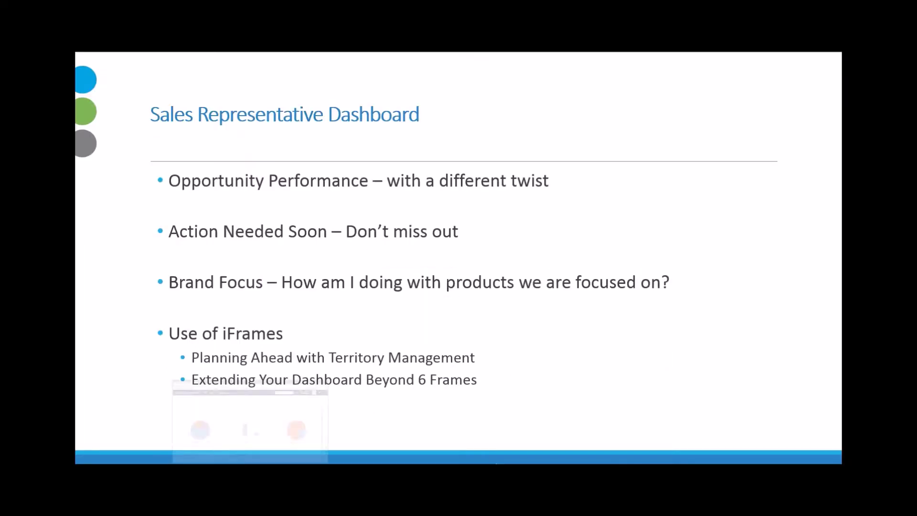
- Return from PowerPoint to the Dynamics CRM dashboard showing the lead charts
left_click(239, 420)
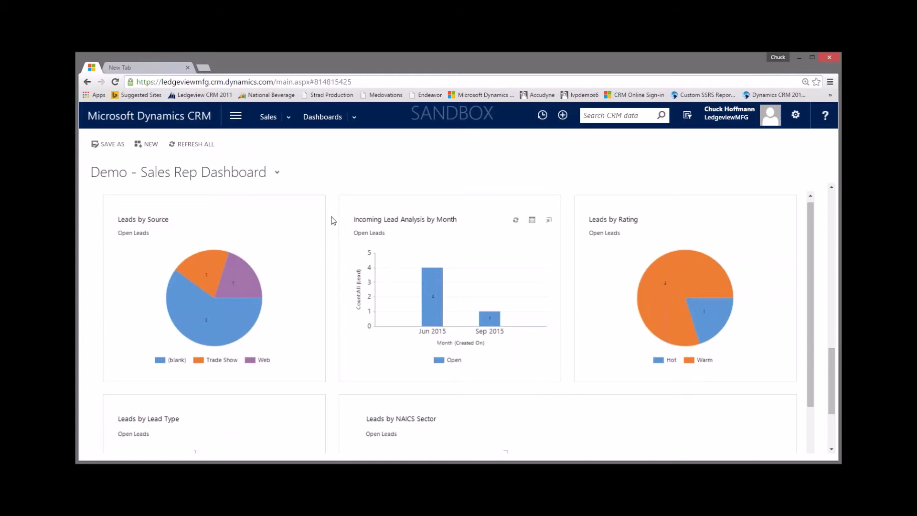
- Scroll back to the top of the dashboard and open the work-area menu
scroll(333, 221, "up", 1)
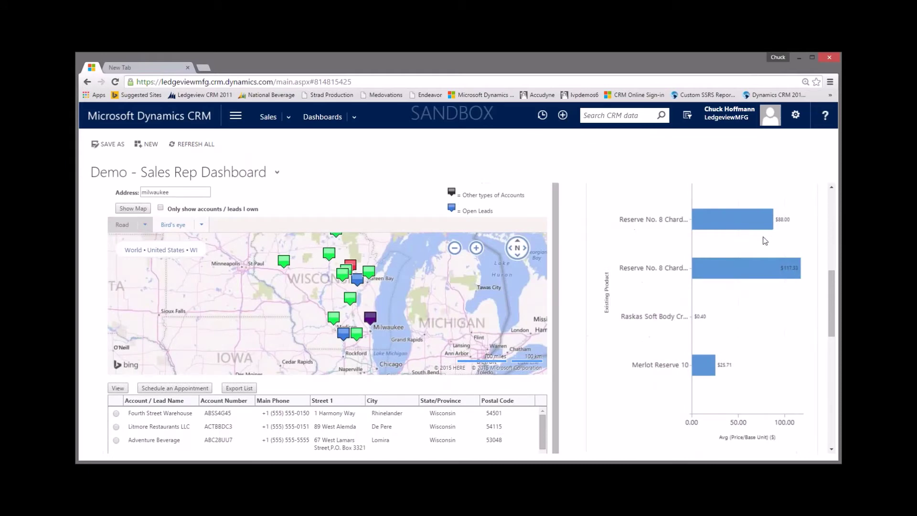
scroll(831, 306, "up", 1)
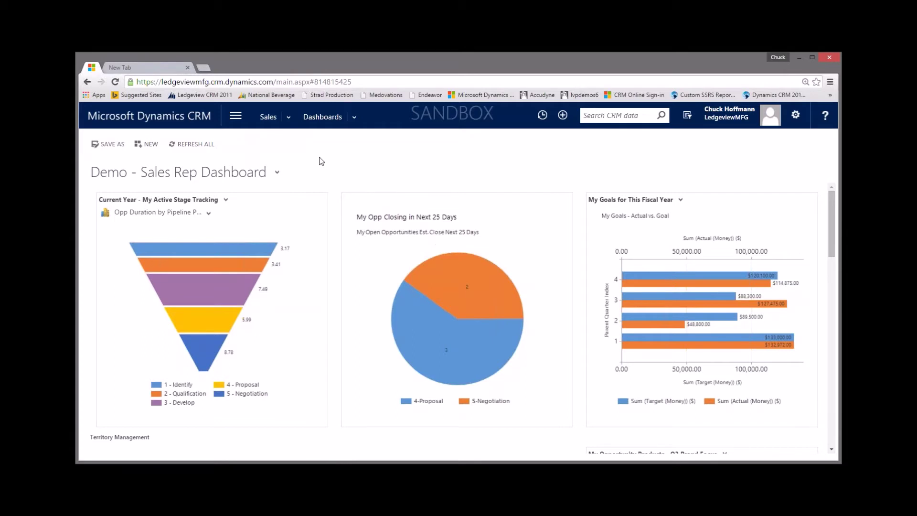
left_click(237, 120)
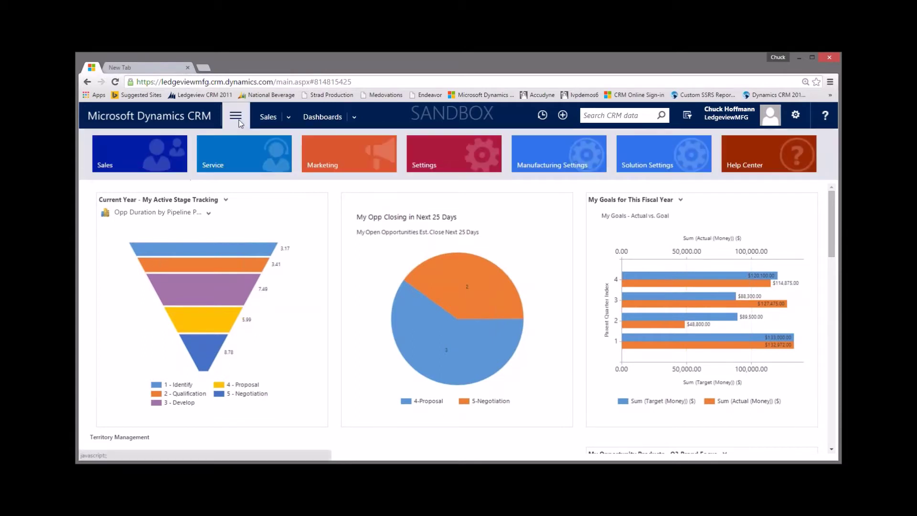
- Open Settings > Customizations > Customize the System and widen the customization window
left_click(425, 161)
left_click(253, 213)
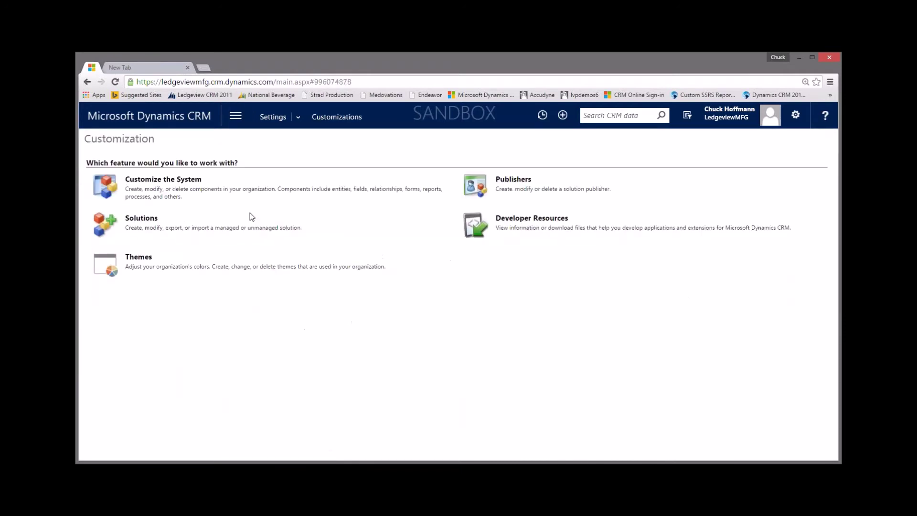
left_click(160, 181)
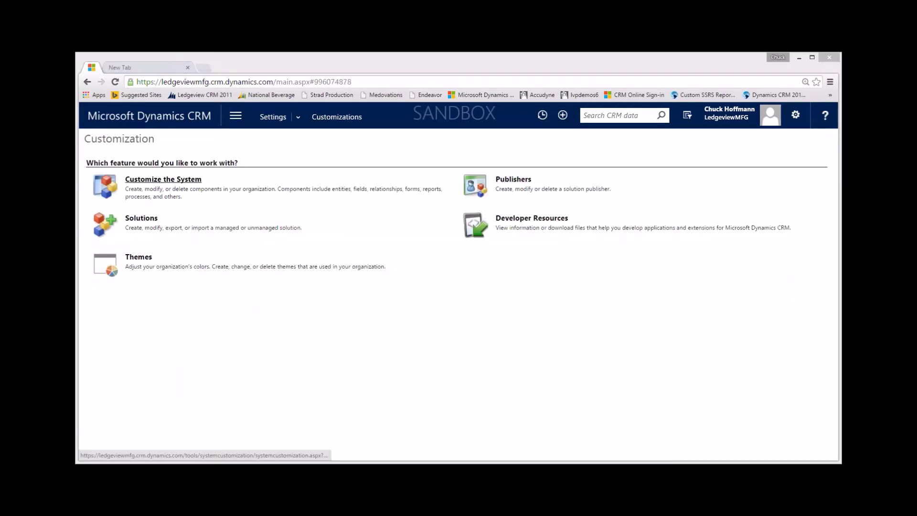
left_click_drag(219, 249, 88, 245)
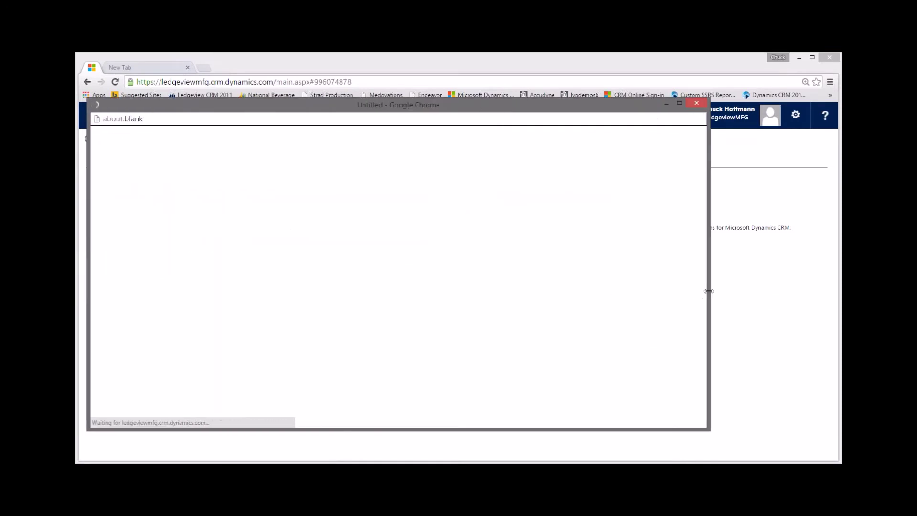
left_click_drag(709, 291, 824, 283)
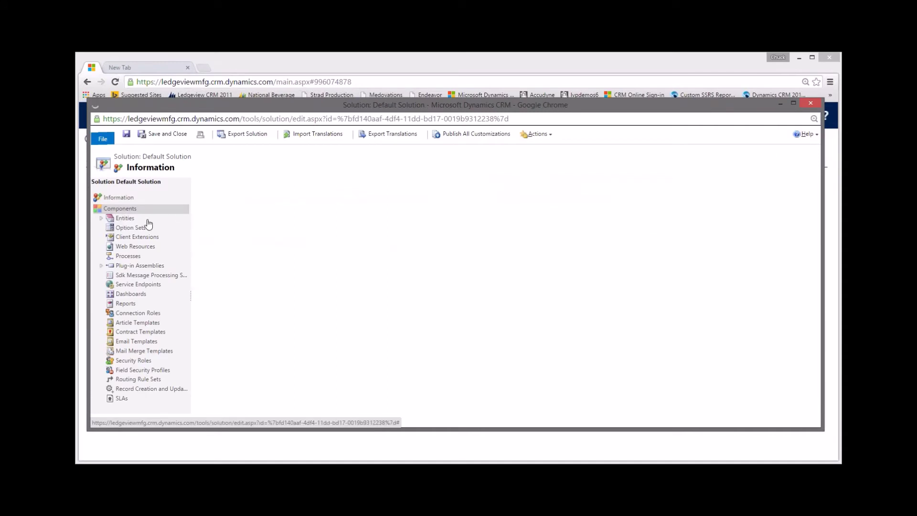
- Under Entities > Opportunity > Charts, start a new chart
left_click(108, 220)
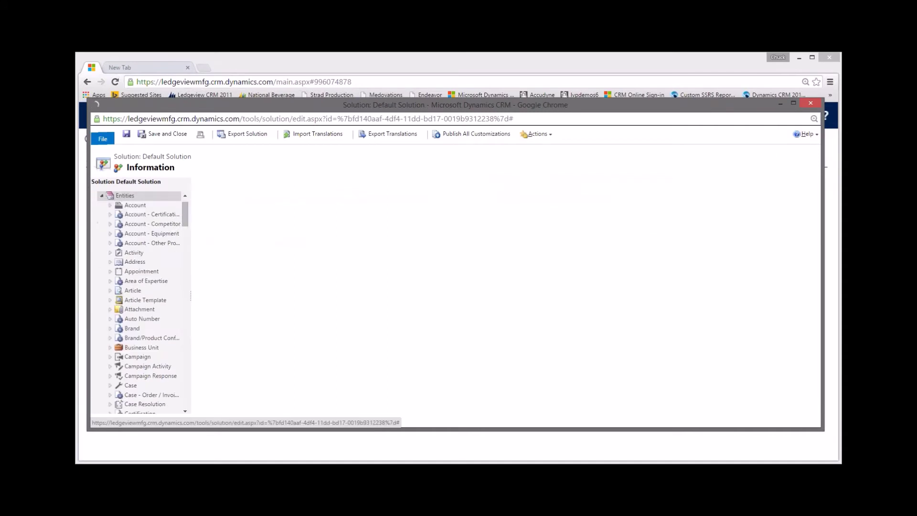
left_click_drag(185, 210, 182, 291)
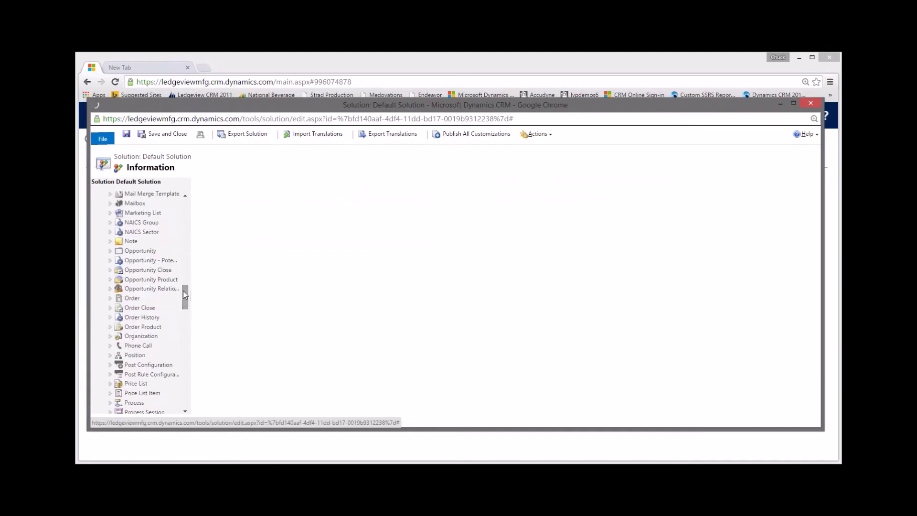
left_click(109, 252)
left_click(143, 293)
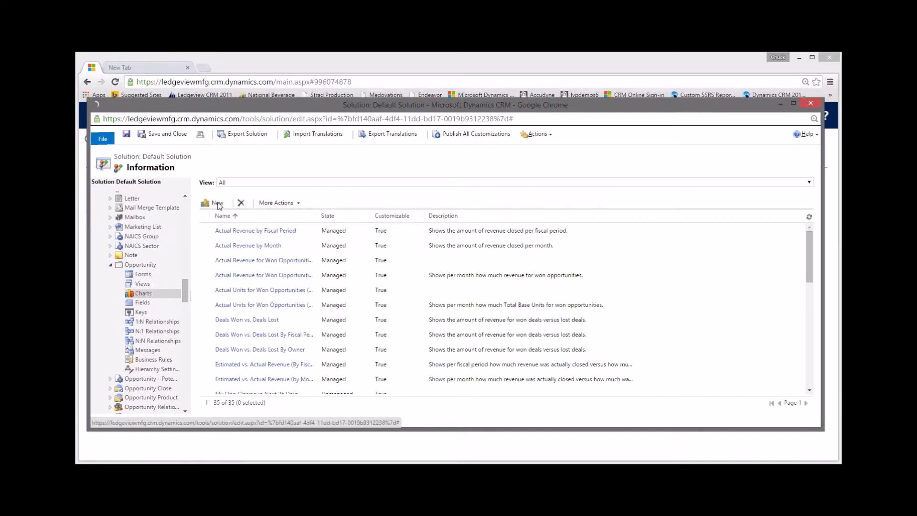
left_click(218, 204)
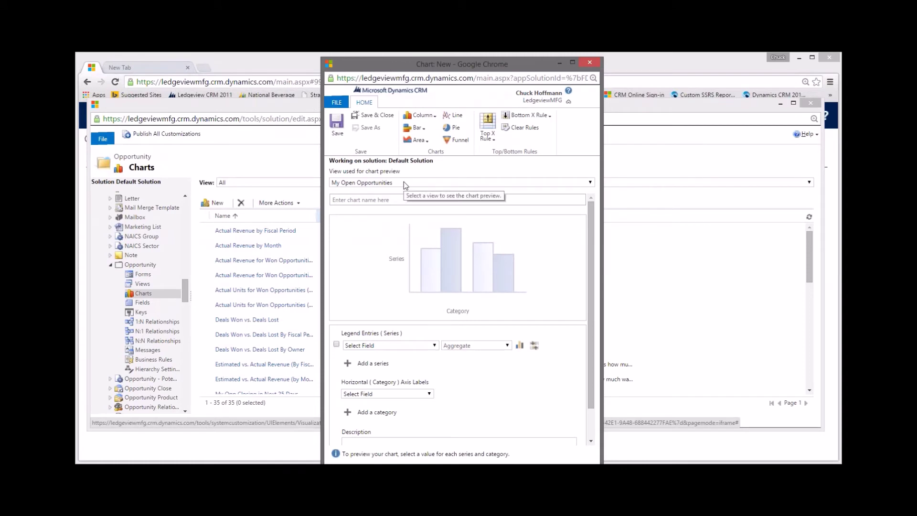
- Preview the chart on My Open Opportunities Est. Close Next 25 Days and title it '10. Opportunities Closing in 25 Days'
left_click(404, 185)
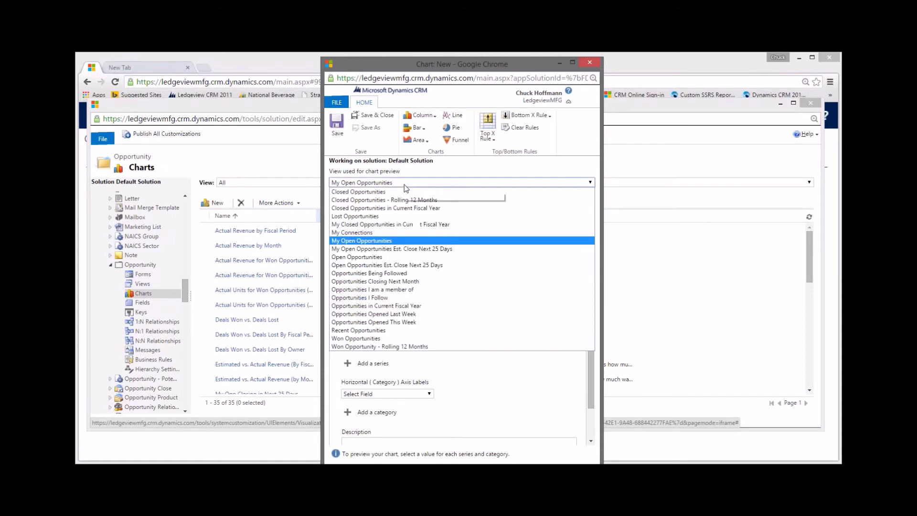
left_click(414, 249)
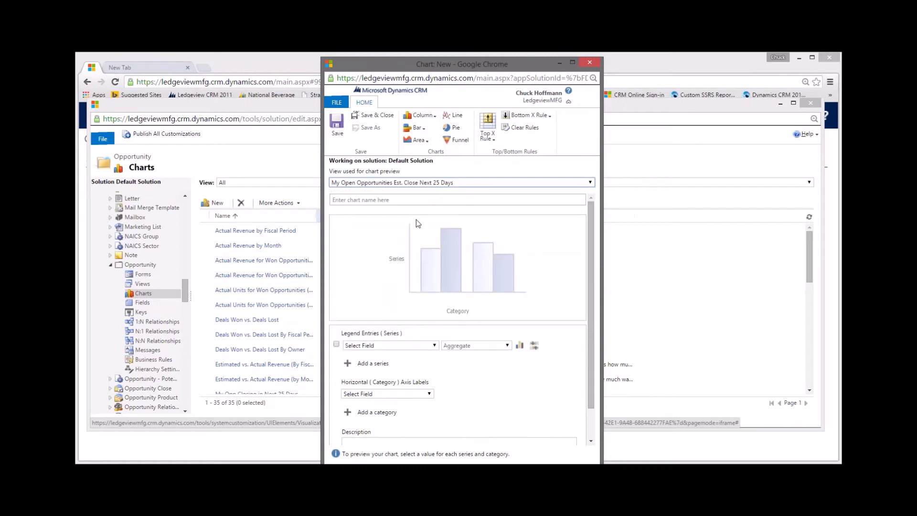
left_click(368, 200)
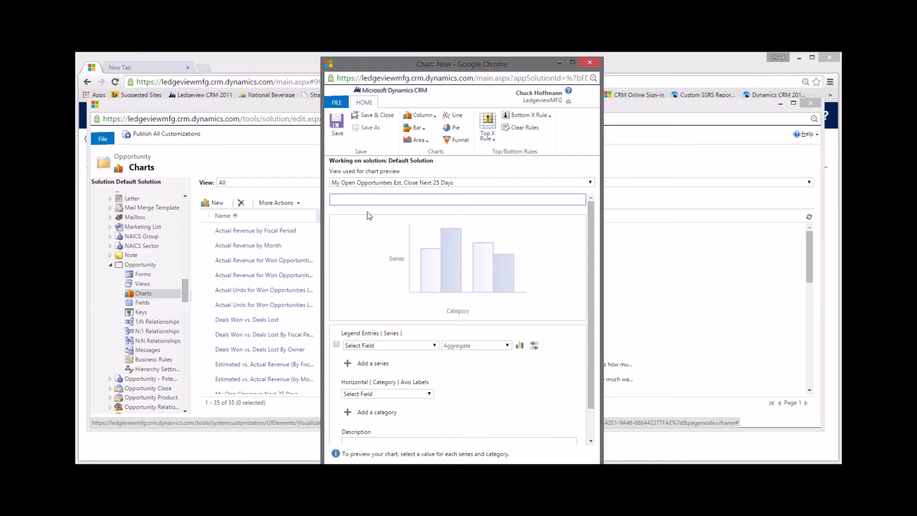
type("10. Opportunityties Closing in 25 Days")
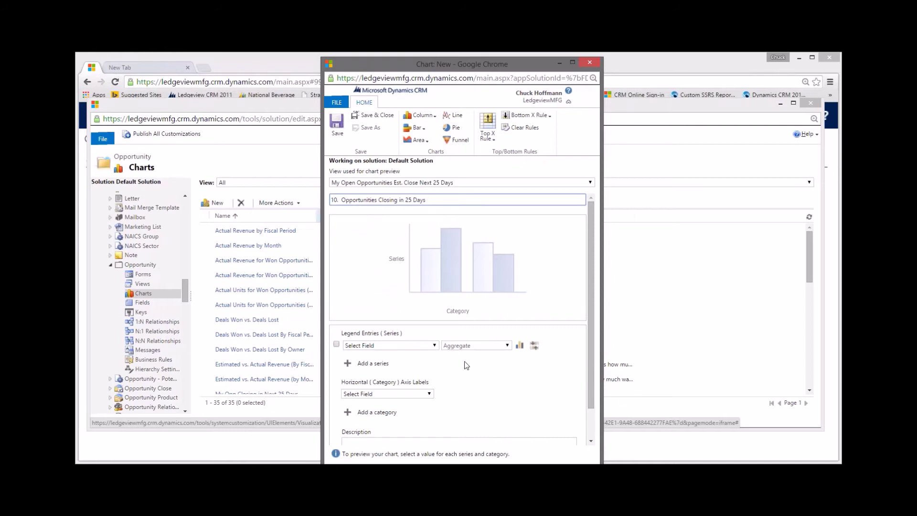
- Set legend entries and horizontal axis to Pipeline Phase, make it a pie, and save and close
left_click(433, 345)
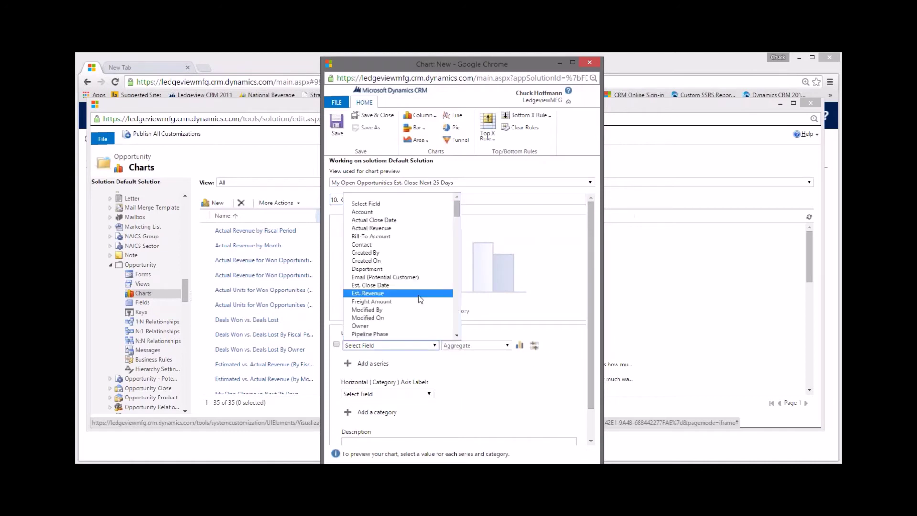
left_click(395, 334)
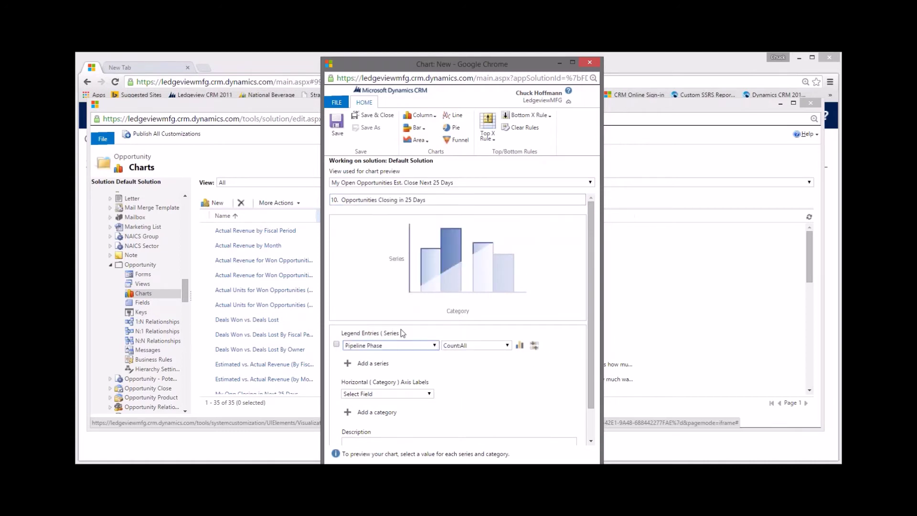
left_click(430, 396)
left_click(408, 383)
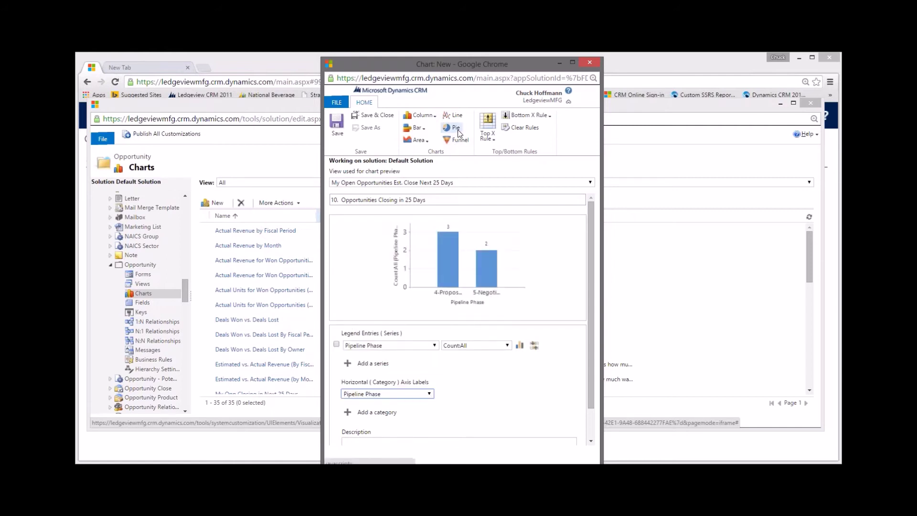
left_click(452, 128)
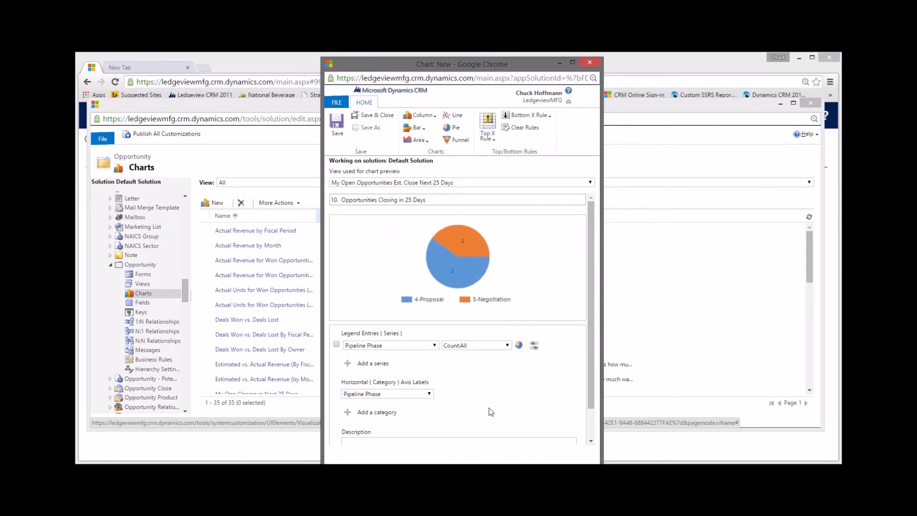
left_click(383, 117)
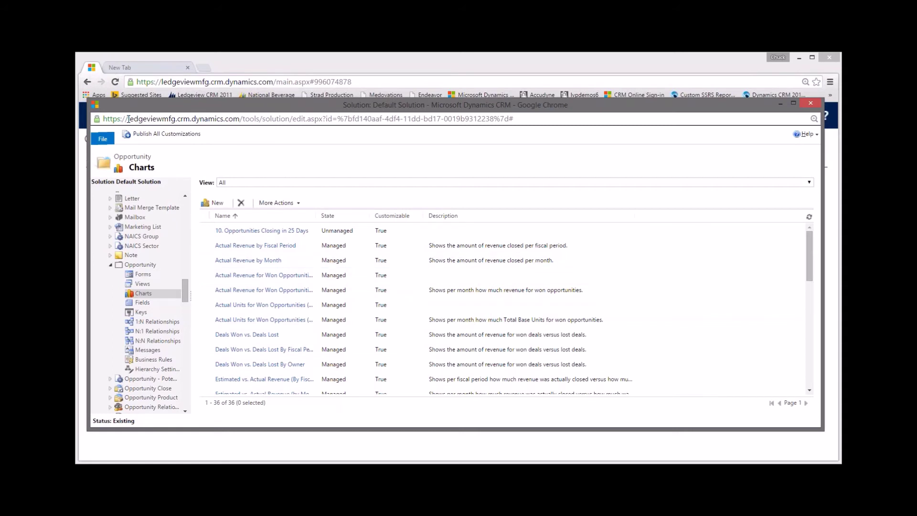
- Copy the CRM organisation's host name from the popup's address bar and bring up the Word link template
left_click_drag(128, 118, 240, 121)
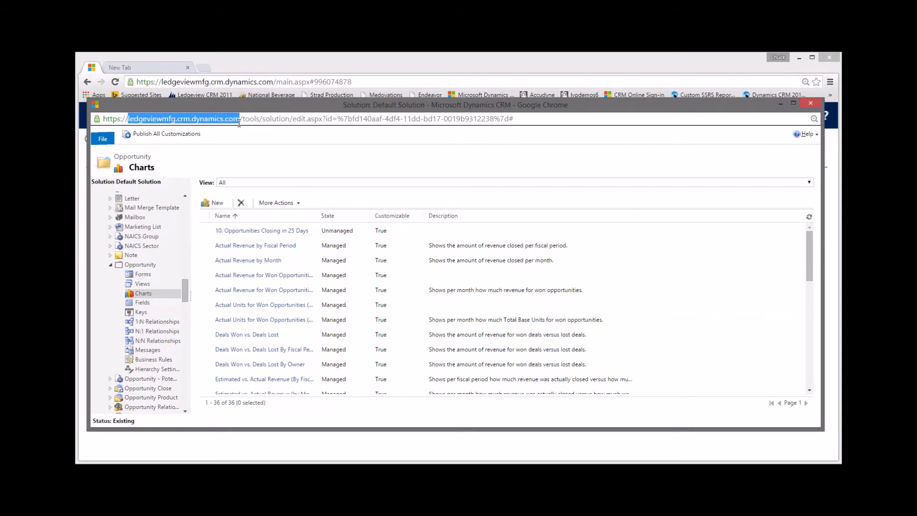
right_click(177, 121)
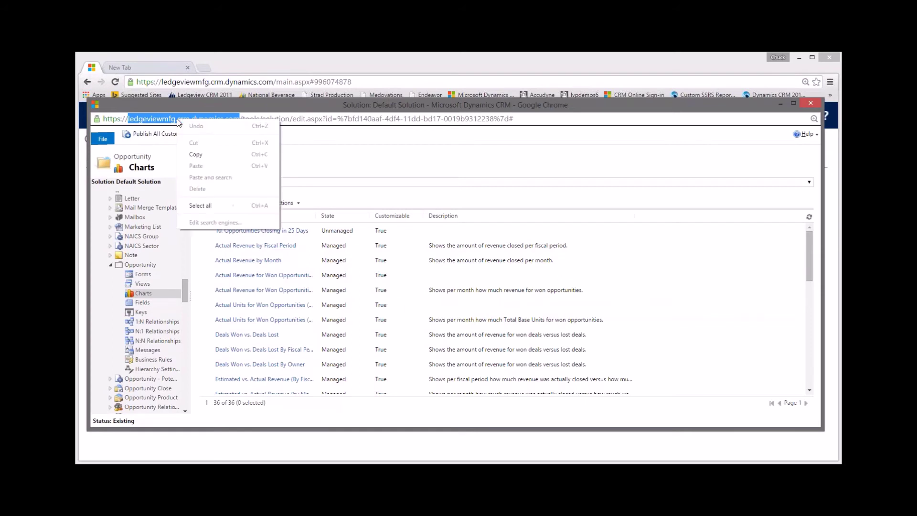
left_click(215, 155)
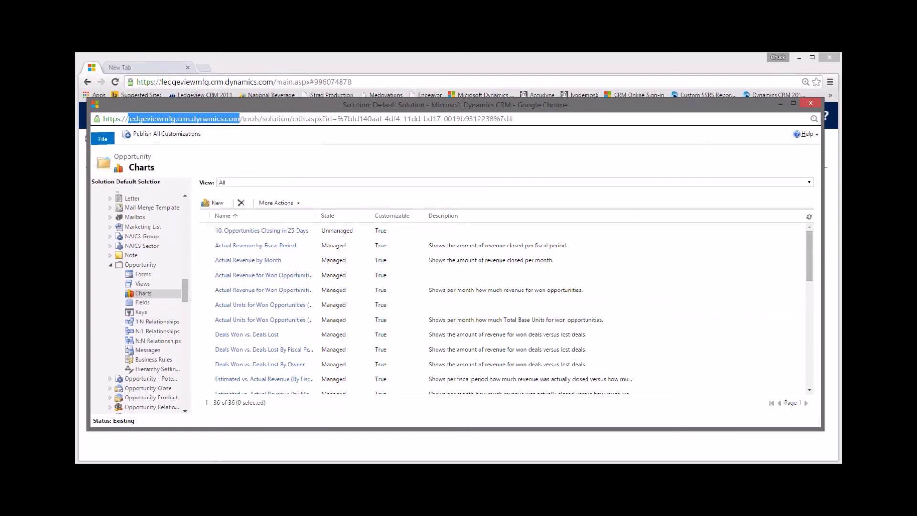
mouse_move(355, 461)
left_click(351, 422)
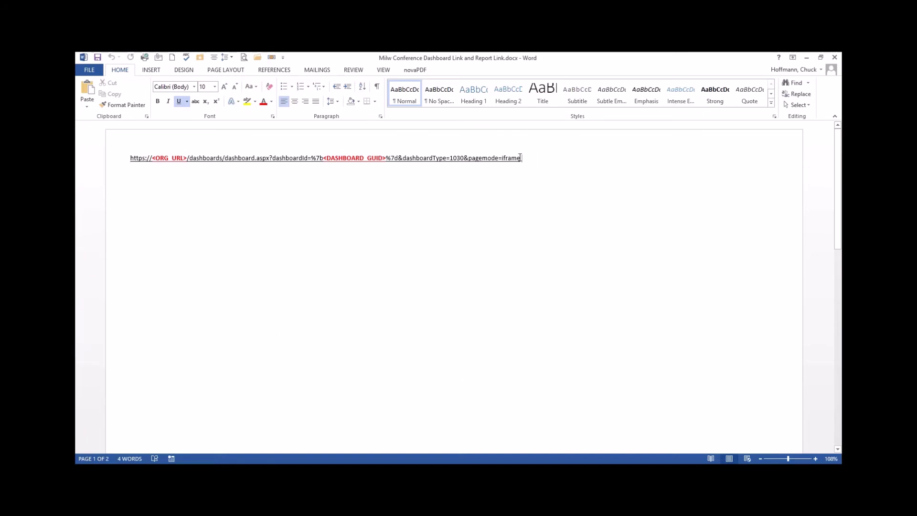
- Select the ORG_URL placeholder in the dashboard link template
left_click_drag(522, 158, 130, 156)
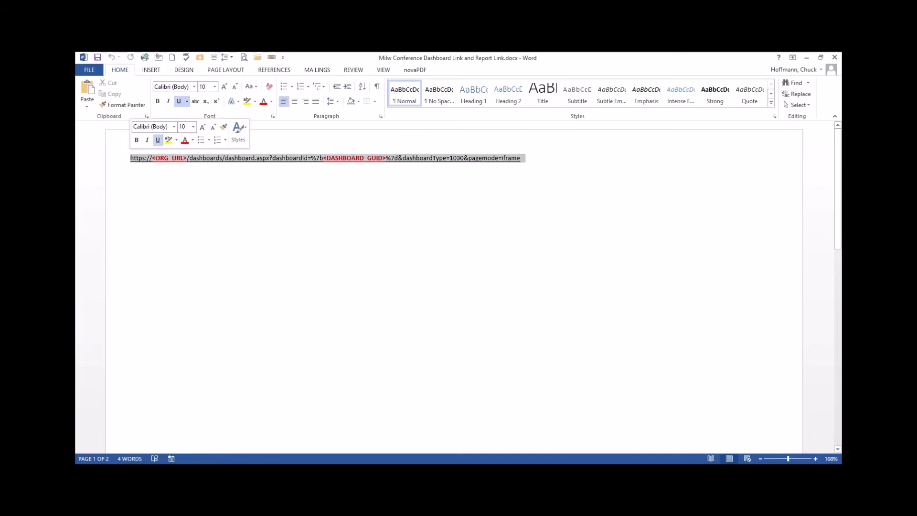
left_click(203, 169)
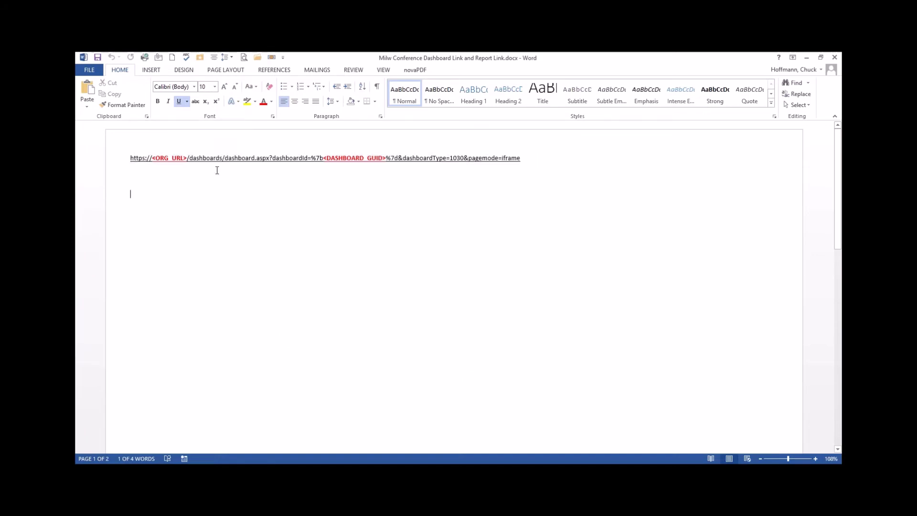
left_click(155, 158)
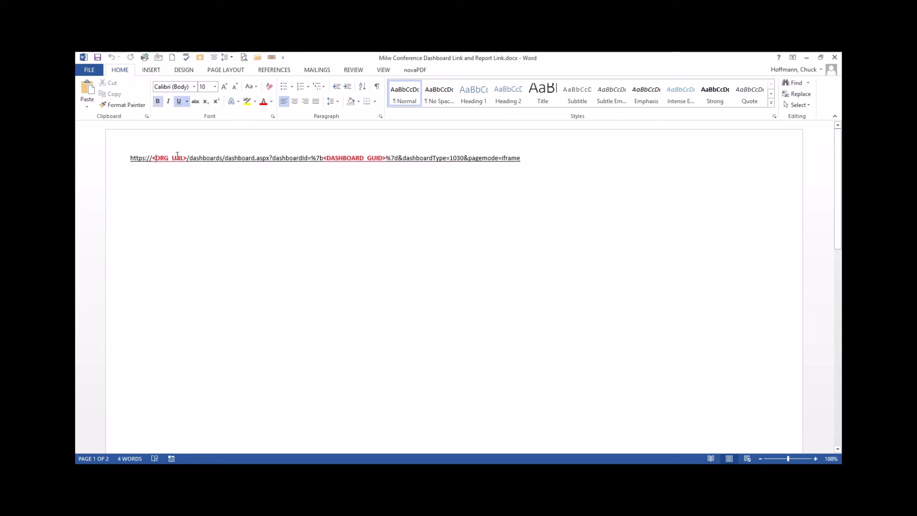
key("Left")
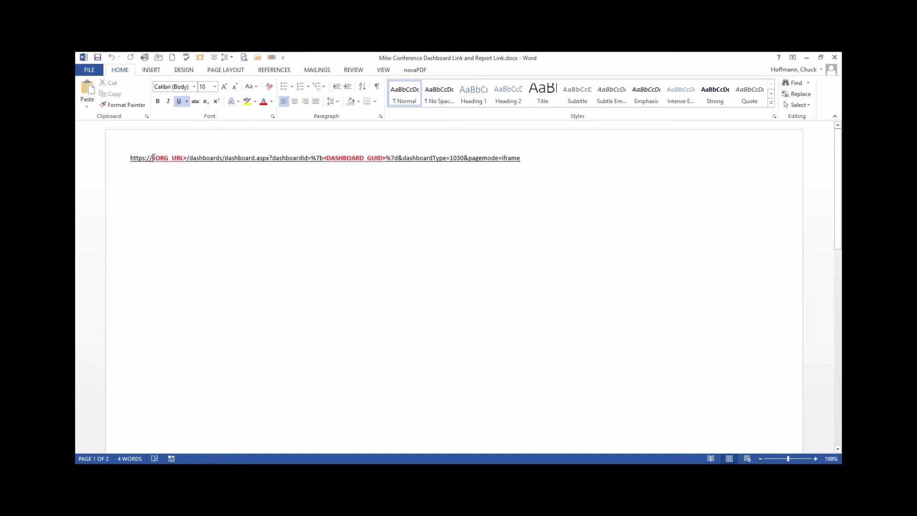
left_click_drag(154, 158, 183, 158)
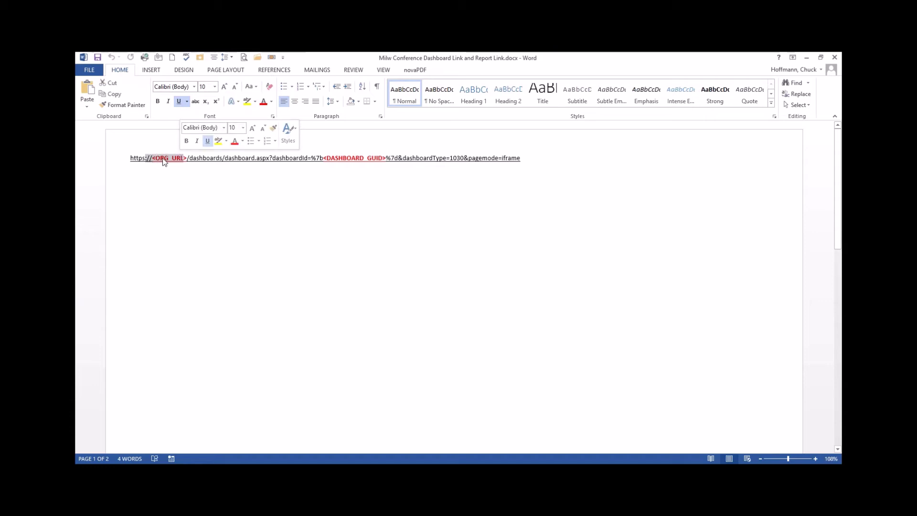
key("Left")
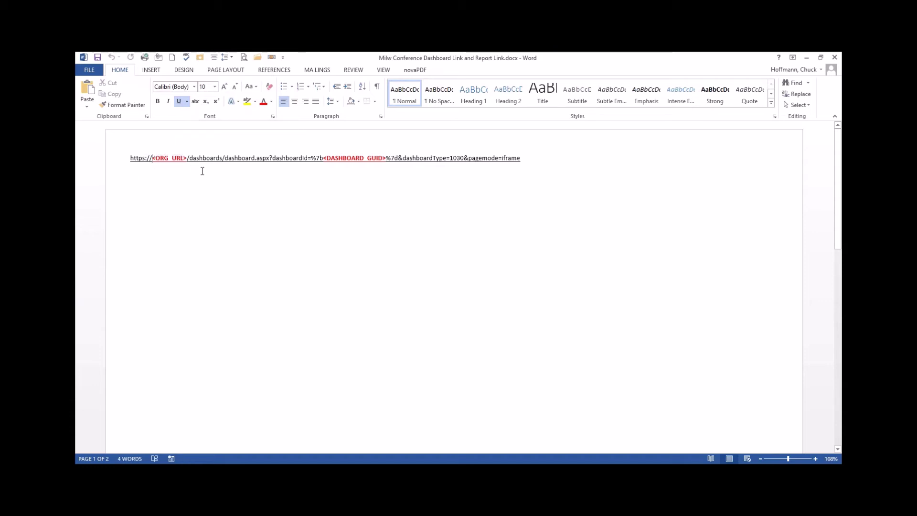
key("Right")
key("Right")
key("Right")
key("Right")
key("Right")
key("Right")
key("Right")
key("Left")
key("Left")
key("Left")
key("Left")
key("Left")
key("Left")
key("shift+Right")
key("shift+Right")
key("shift+Right")
key("shift+Right")
key("shift+Right")
key("shift+Right")
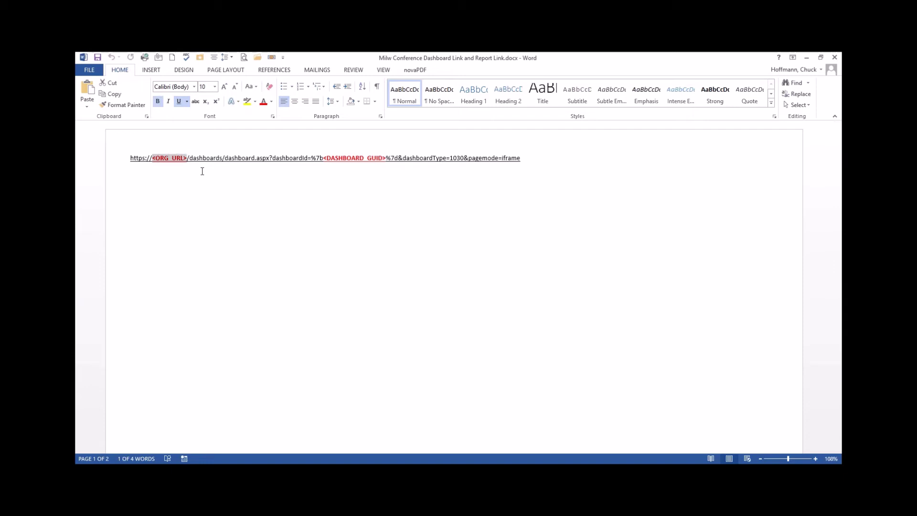
right_click(169, 156)
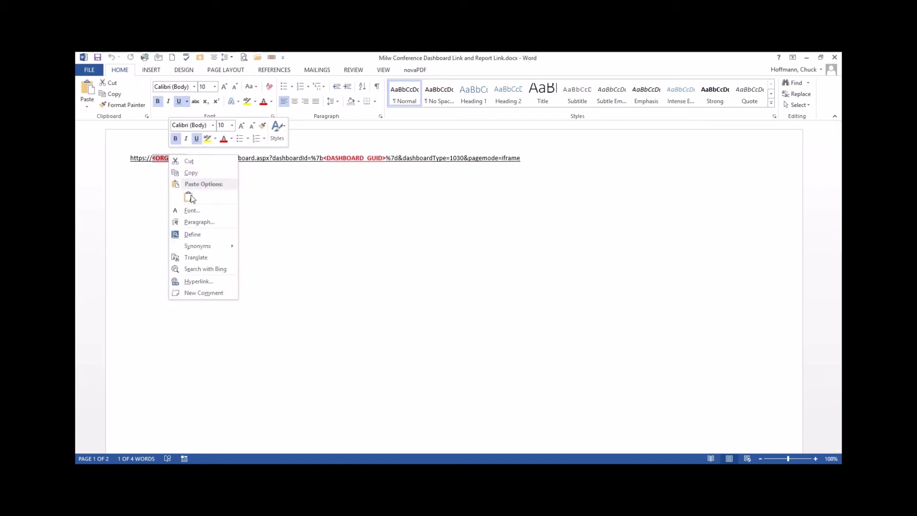
left_click(189, 197)
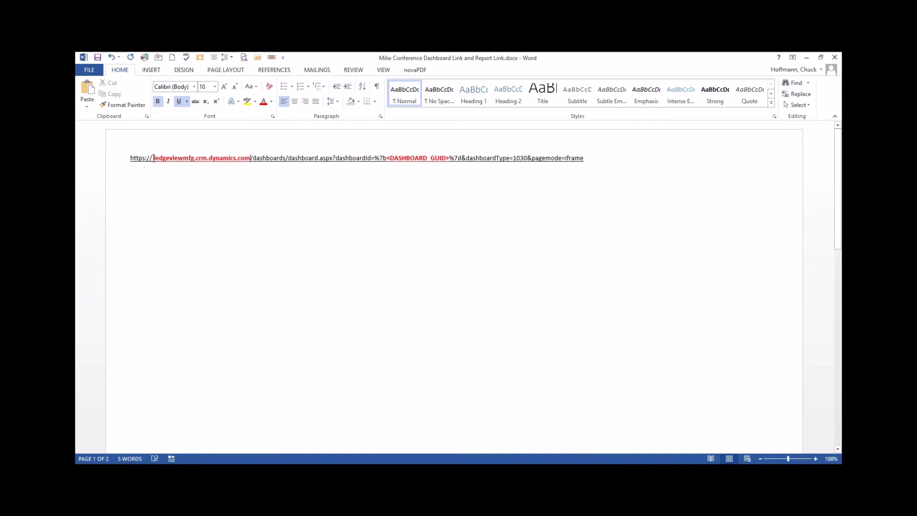
left_click(154, 158)
key("Delete")
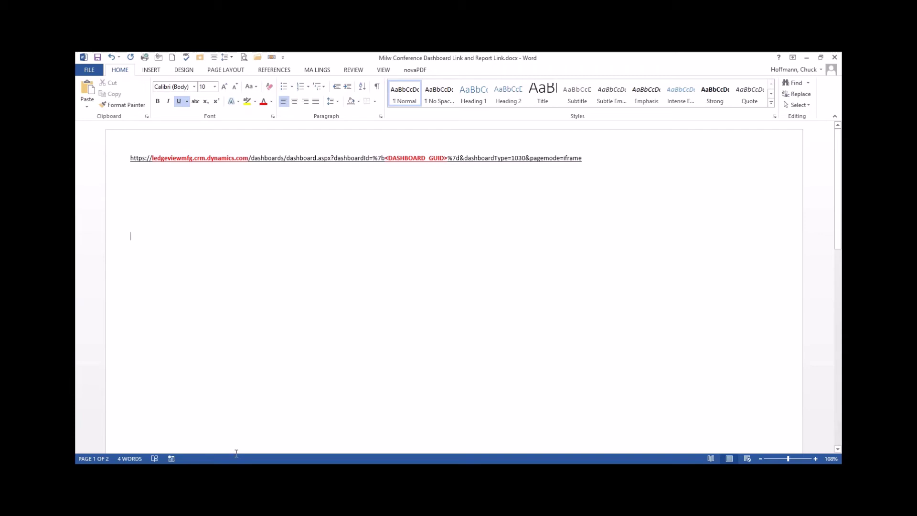
- Open 100 - Leads Dashboard in the editor from the Default Solution's Dashboards list
mouse_move(203, 473)
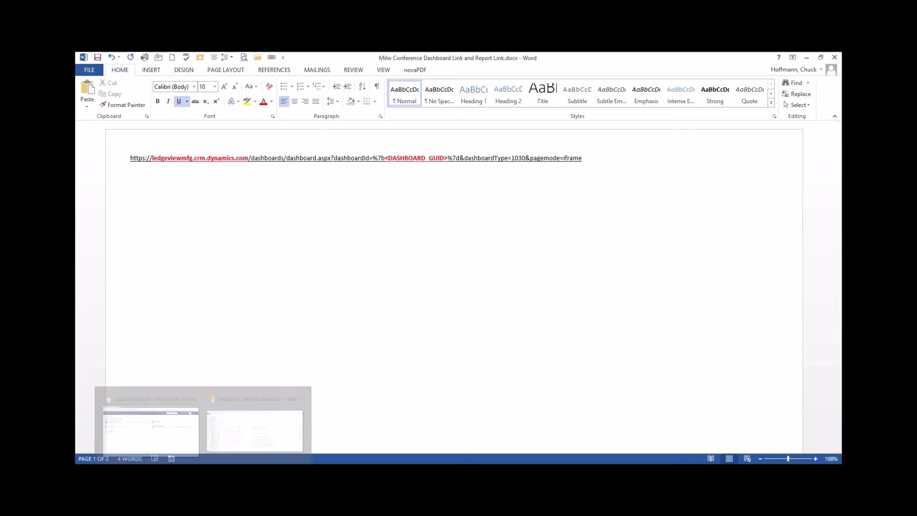
left_click(250, 439)
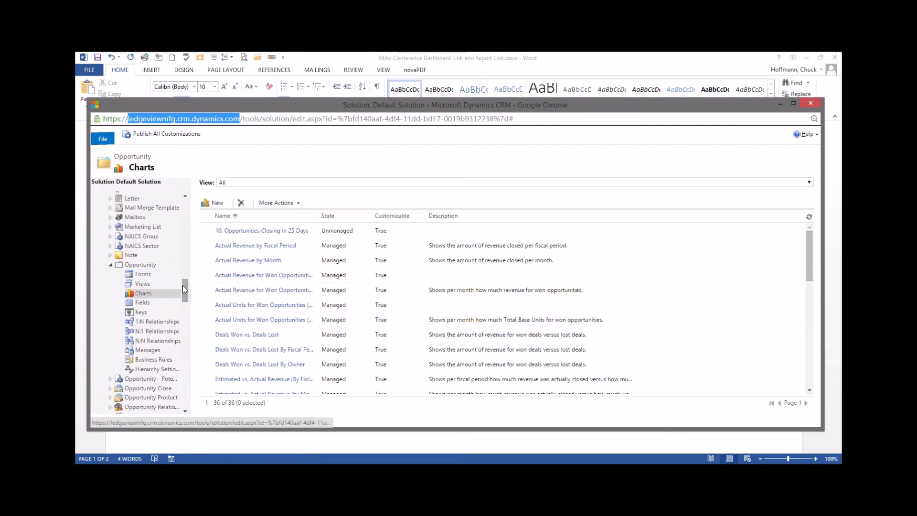
left_click_drag(182, 288, 183, 386)
left_click(131, 328)
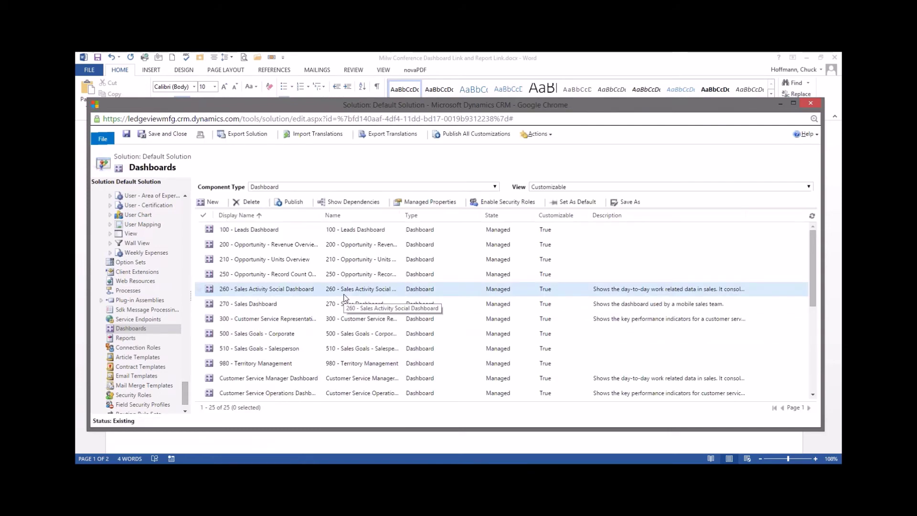
double_click(304, 230)
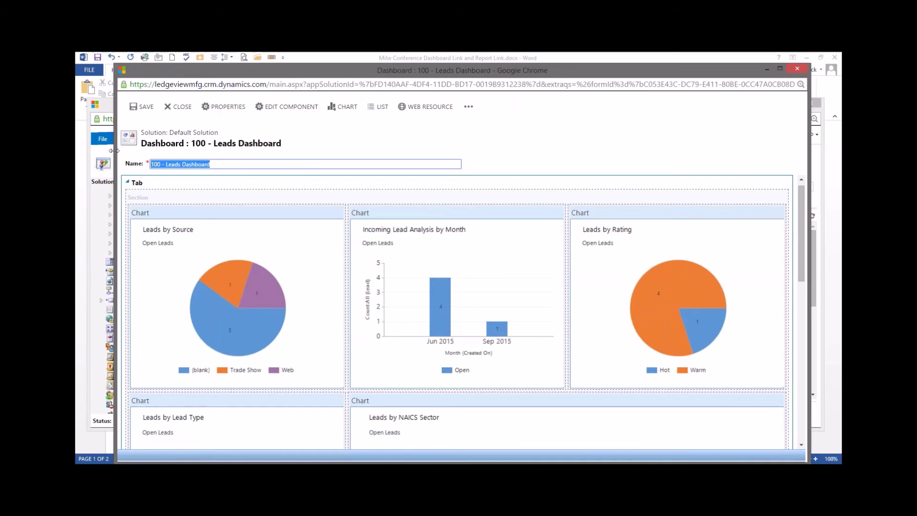
- Copy the dashboard ID C053E43C-DC79-E411-80BE-0CC47A0CB08D from the editor's address and return to Word
left_click_drag(113, 151, 79, 150)
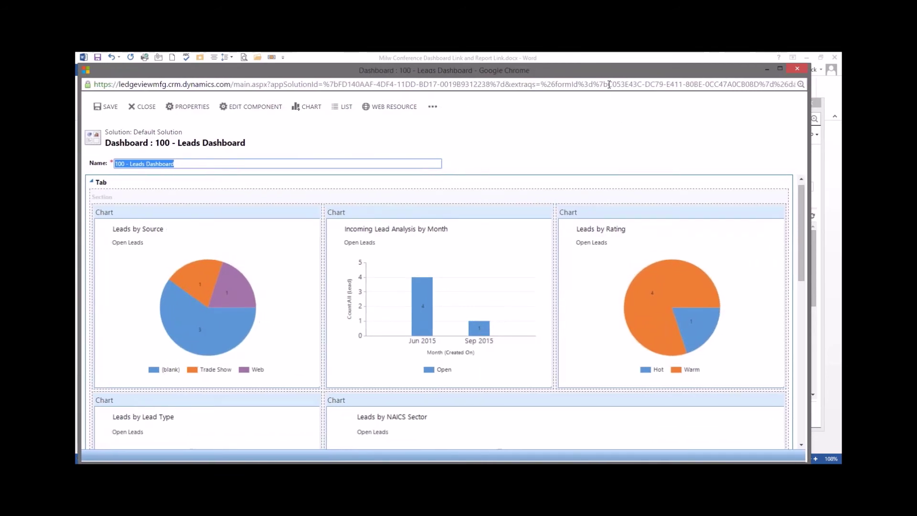
left_click_drag(609, 84, 759, 84)
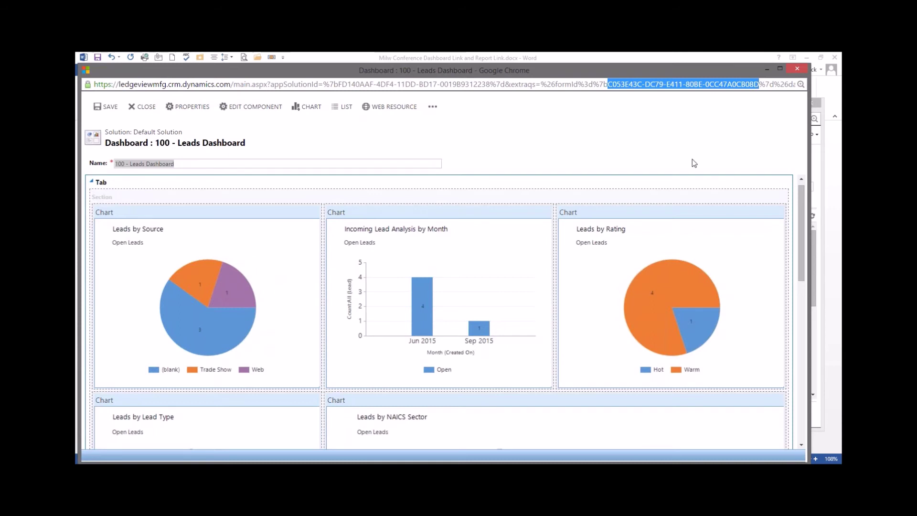
right_click(666, 86)
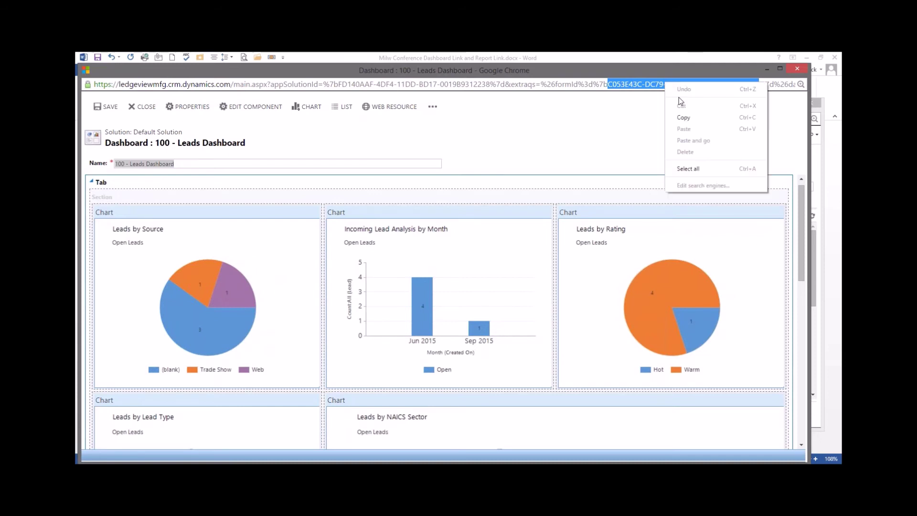
left_click(682, 117)
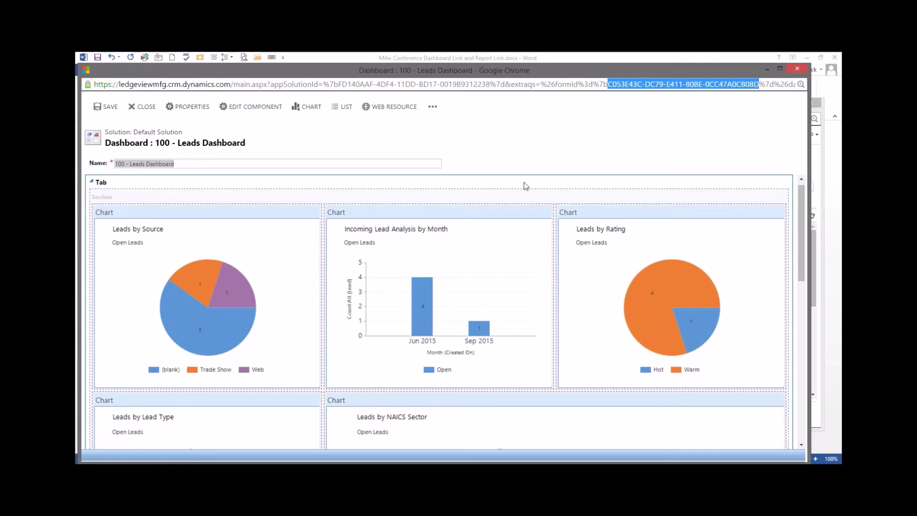
mouse_move(367, 454)
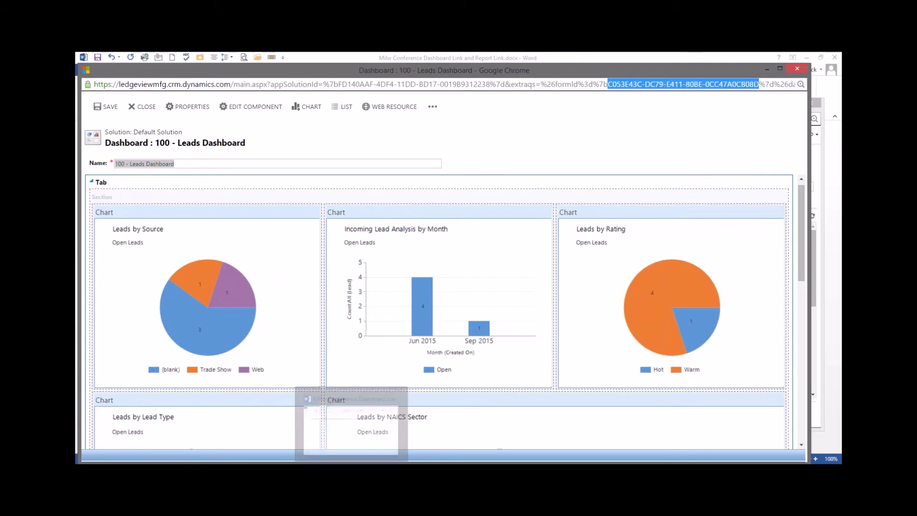
left_click(366, 429)
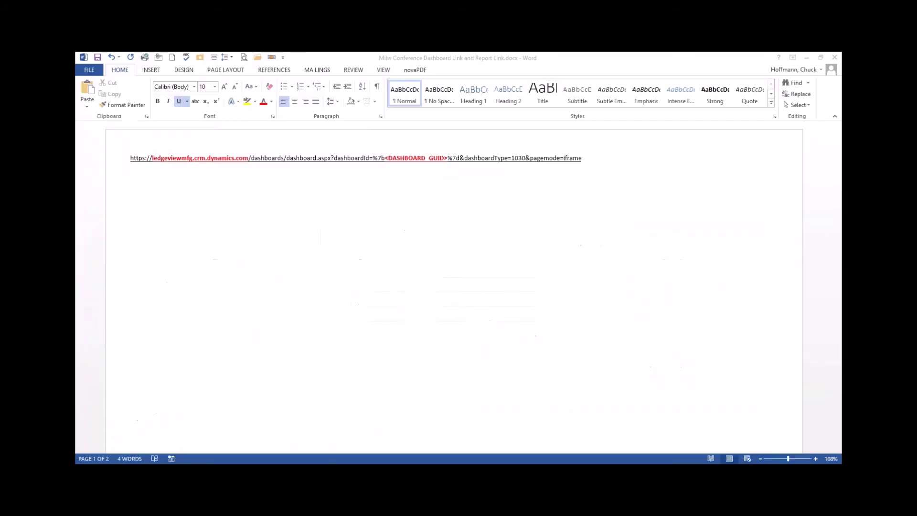
- Paste the Leads Dashboard ID over the DASHBOARD_GUID placeholder in the link
left_click(387, 158)
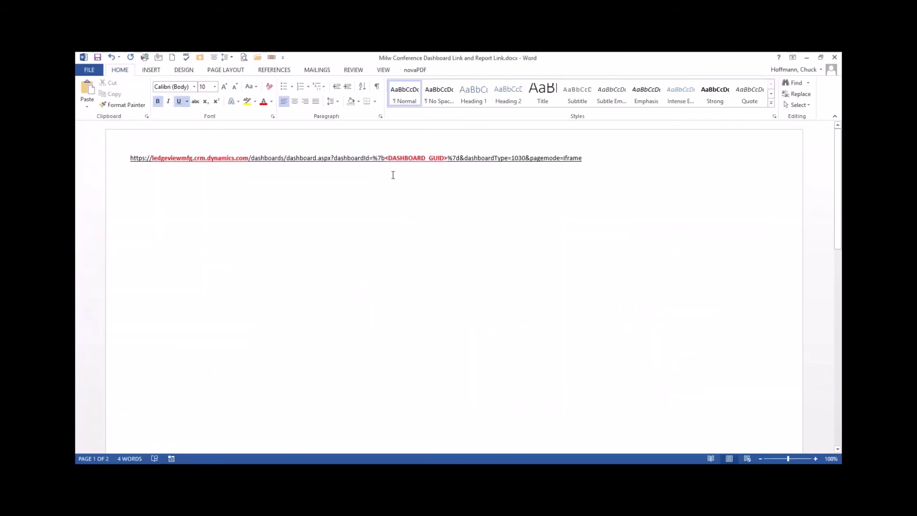
key("shift+Right")
key("shift+Right")
key("shift+Right")
key("shift+Right")
key("shift+Right")
key("shift+Right")
key("shift+Right")
key("shift+Right")
key("shift+Right")
key("shift+Right")
key("shift+Right")
key("shift+Right")
key("shift+Right")
key("shift+Right")
key("shift+Right")
key("shift+Right")
key("shift+Right")
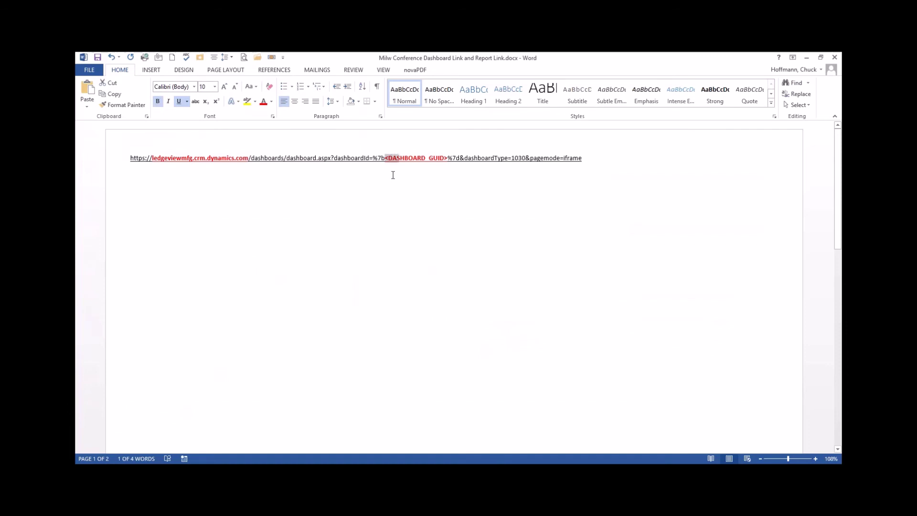
key("shift+Left")
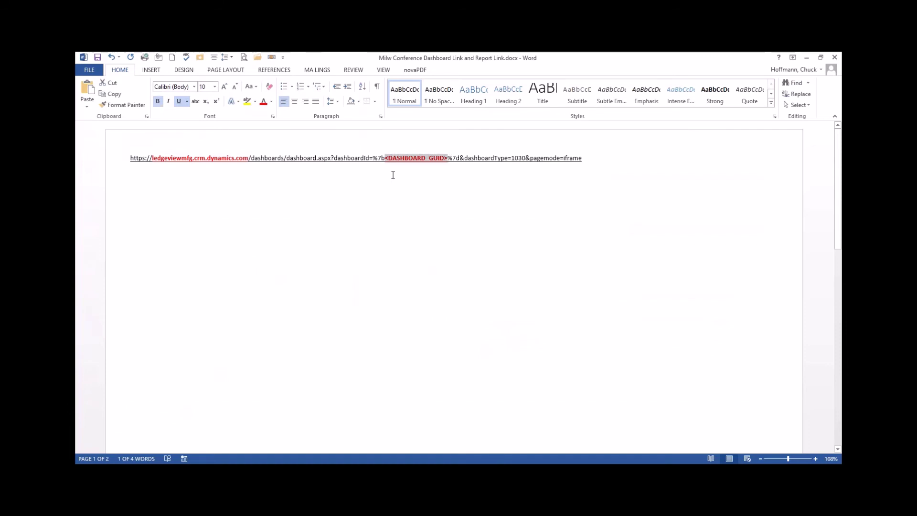
right_click(411, 159)
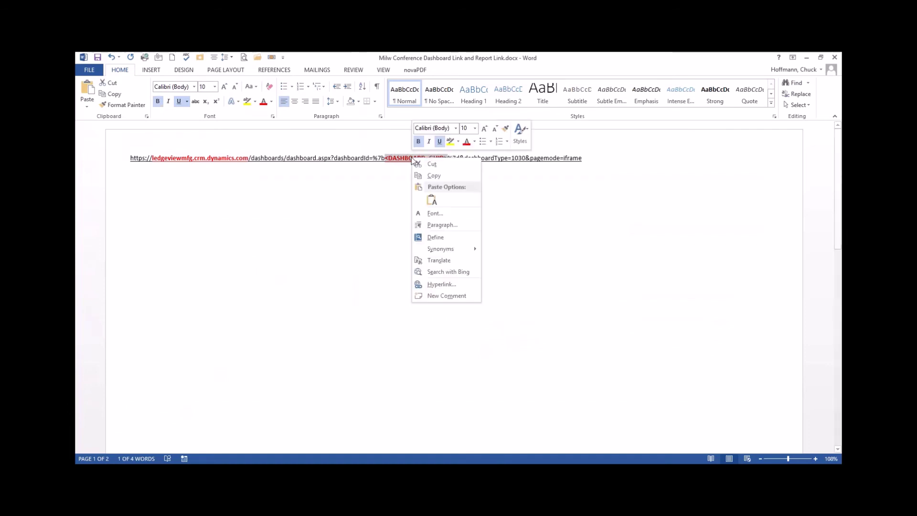
left_click(433, 201)
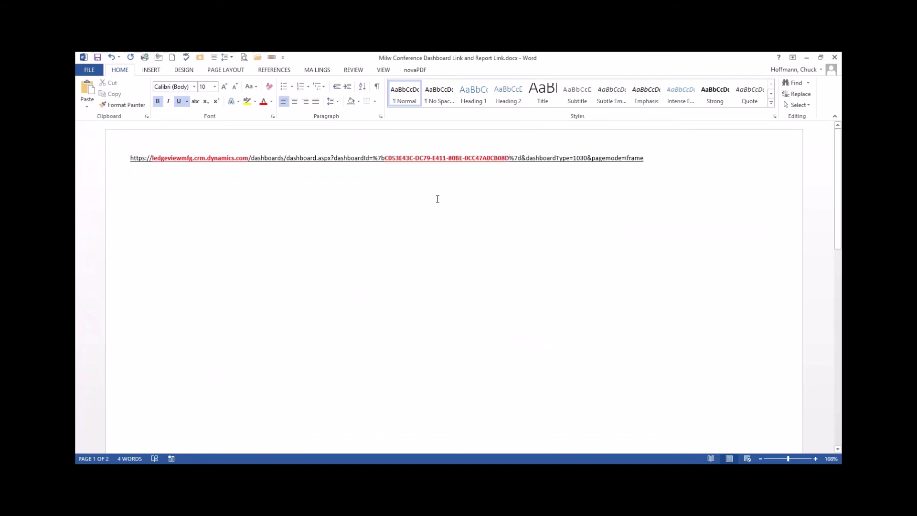
left_click(397, 192)
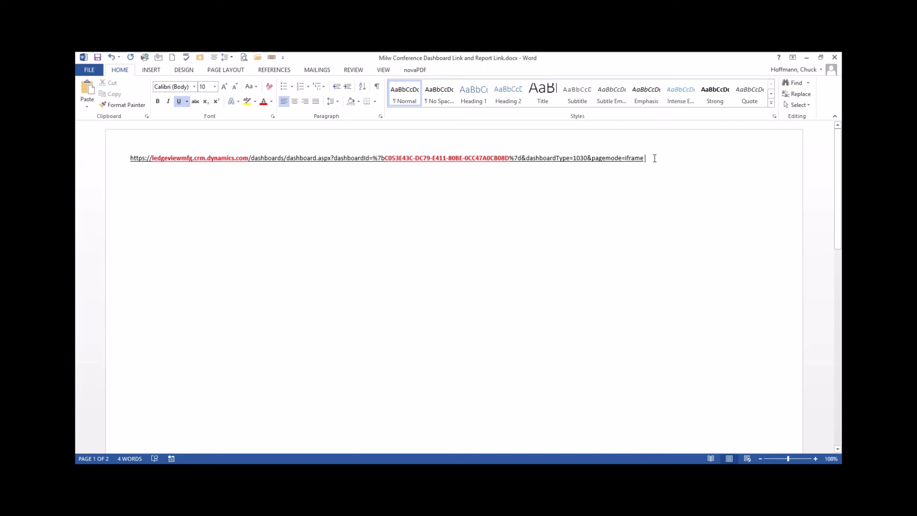
- Undo an accidental paste that replaced the whole completed link
left_click_drag(655, 158, 130, 159)
right_click(280, 157)
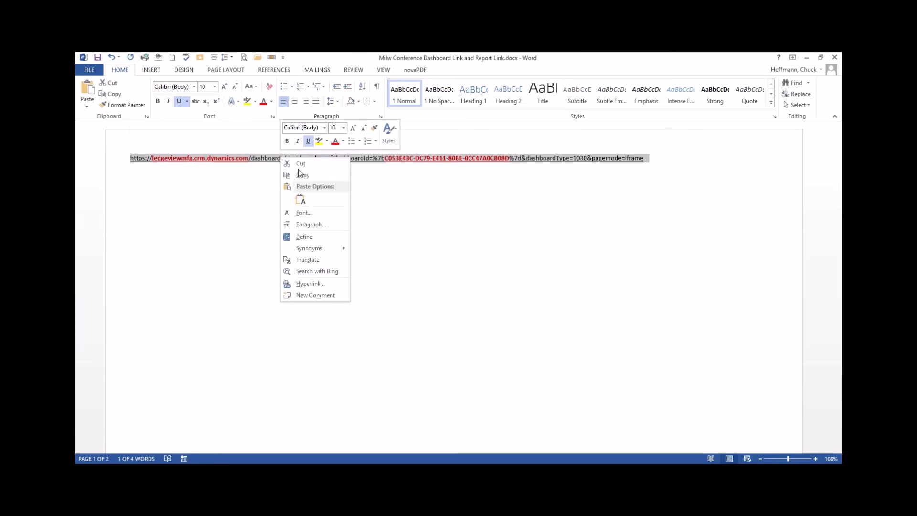
left_click(301, 200)
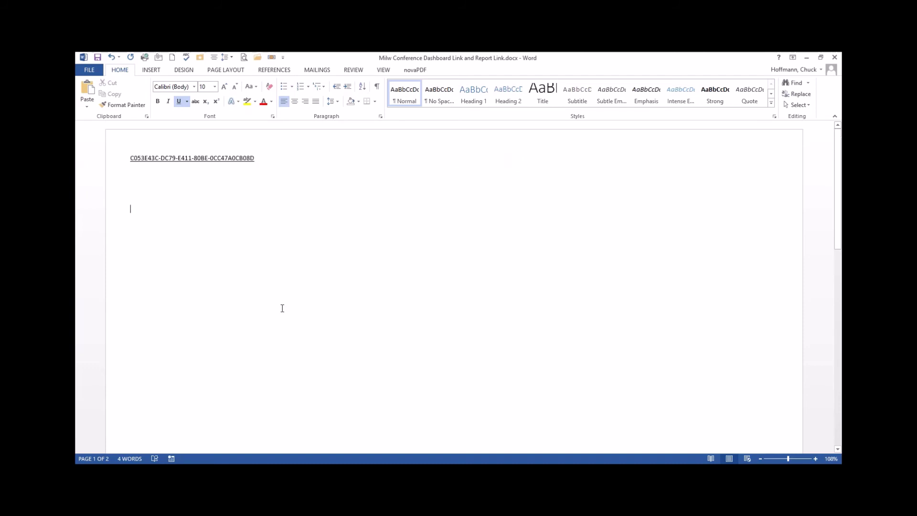
scroll(282, 308, "down", 8)
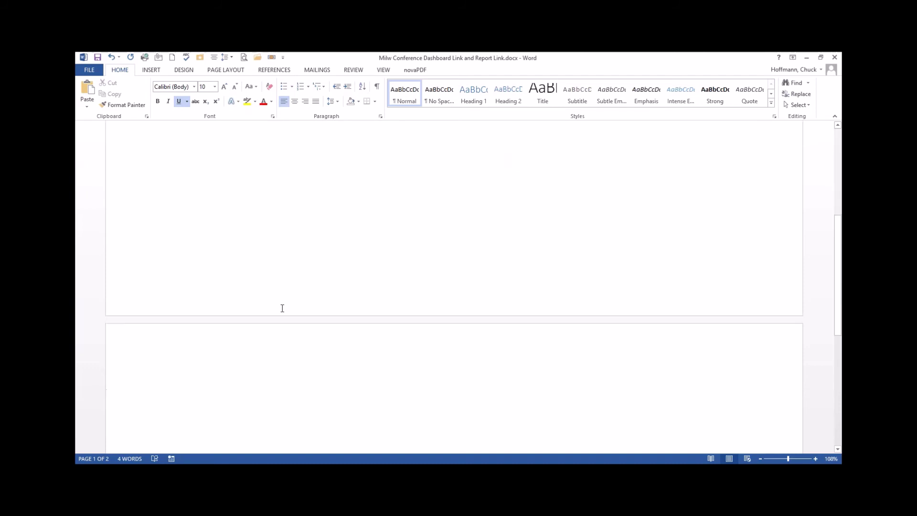
scroll(282, 308, "up", 8)
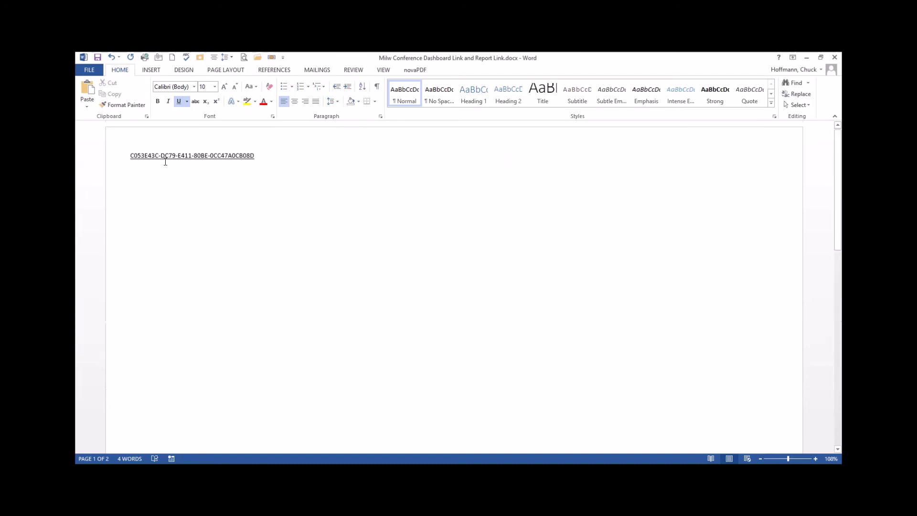
left_click(111, 56)
left_click(467, 183)
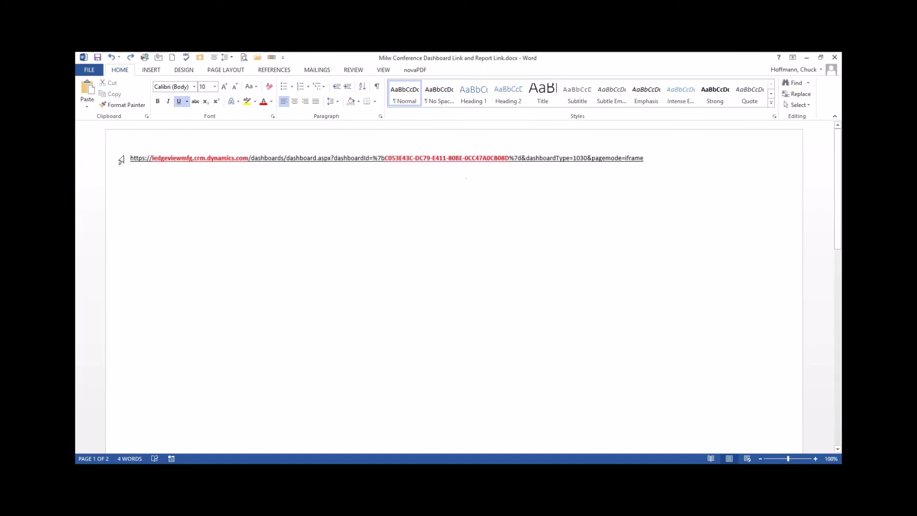
- Copy the completed dashboard iframe link and bring back the 100 - Leads Dashboard editor
left_click_drag(130, 155, 642, 161)
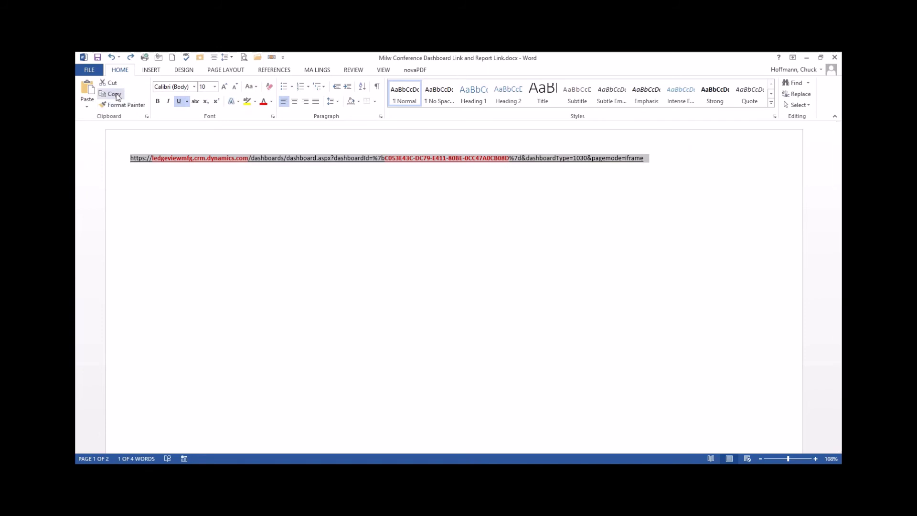
left_click(113, 93)
left_click(242, 478)
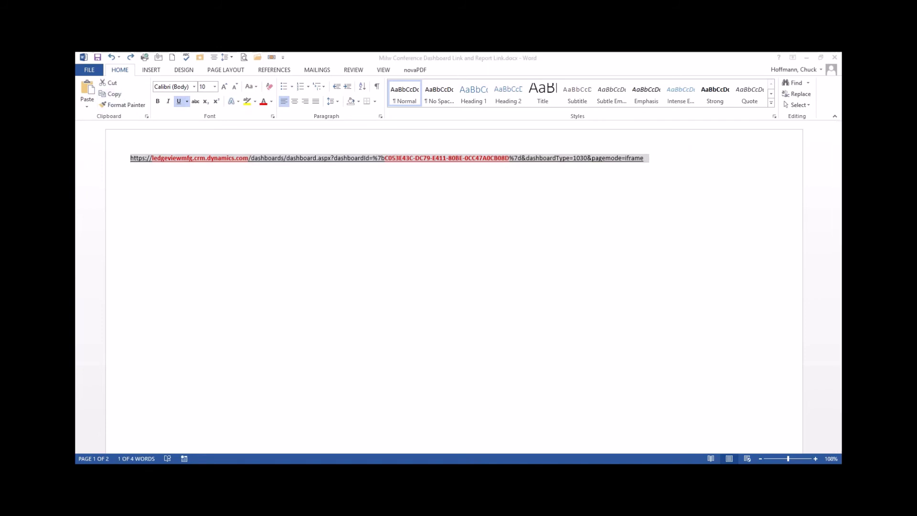
left_click(364, 429)
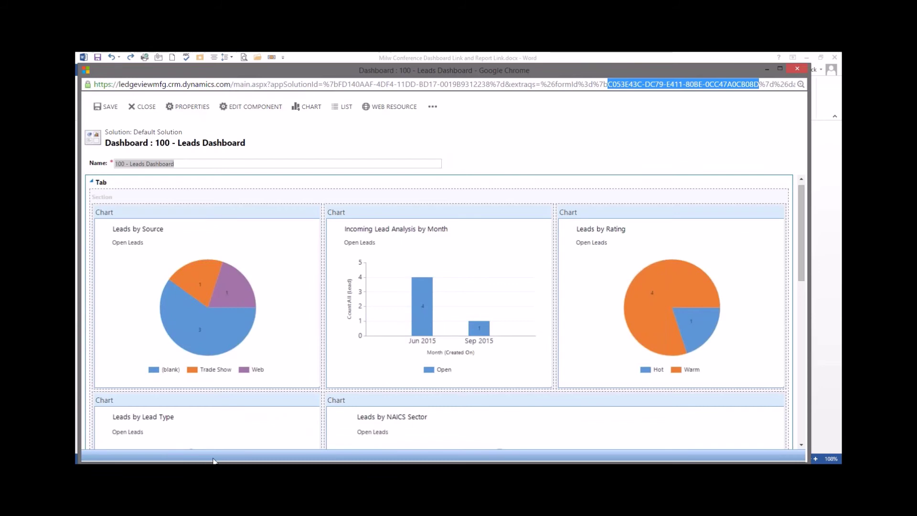
- Create a new dashboard from the Default Solution list with the 3-Column Overview Dashboard layout
mouse_move(213, 461)
left_click(242, 437)
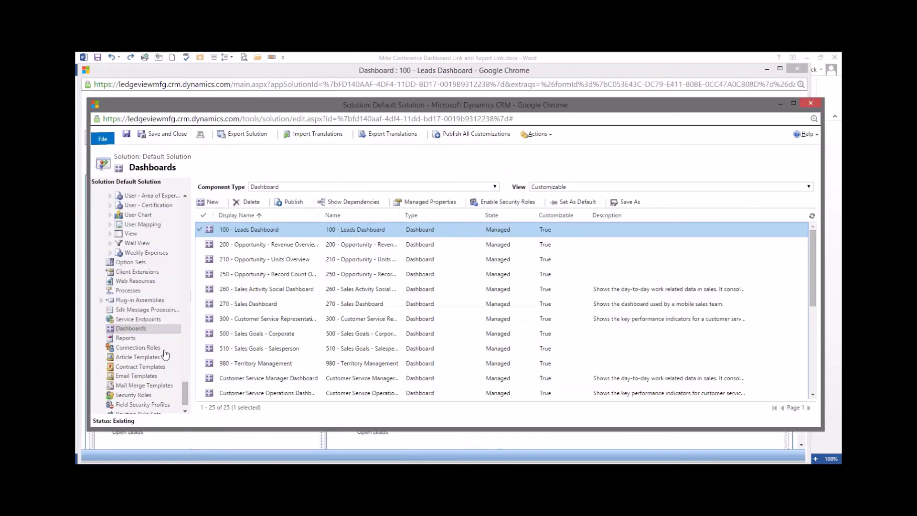
left_click(212, 203)
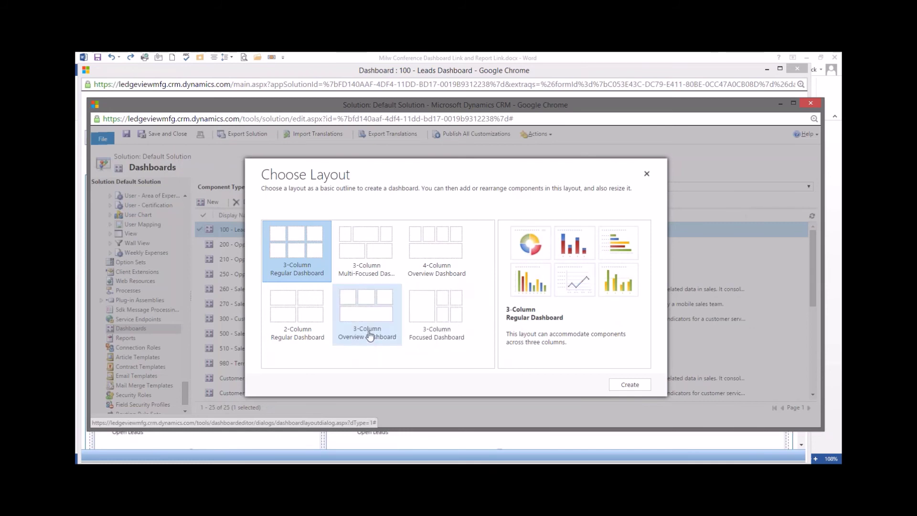
left_click(372, 304)
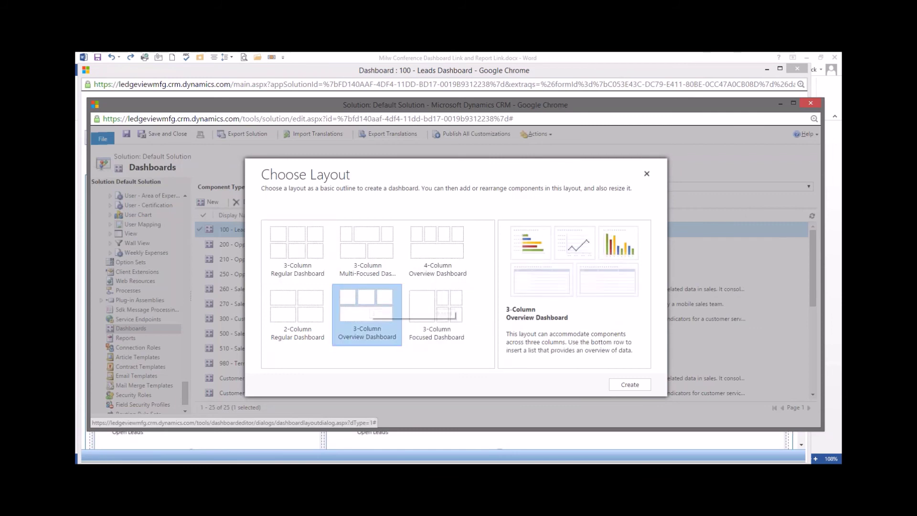
left_click(622, 385)
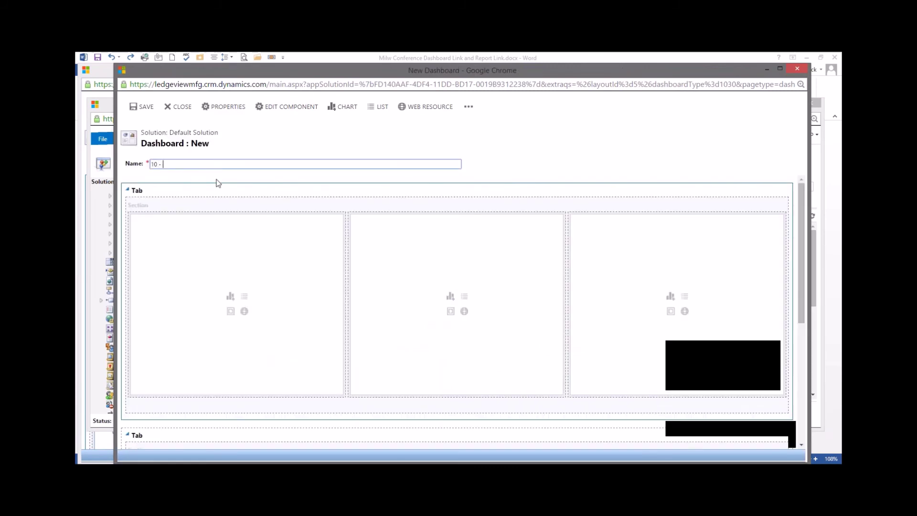
- Name the dashboard '10 - Sales Rep' and label its first tab 'Opportunity Information'
type("- Sales Re")
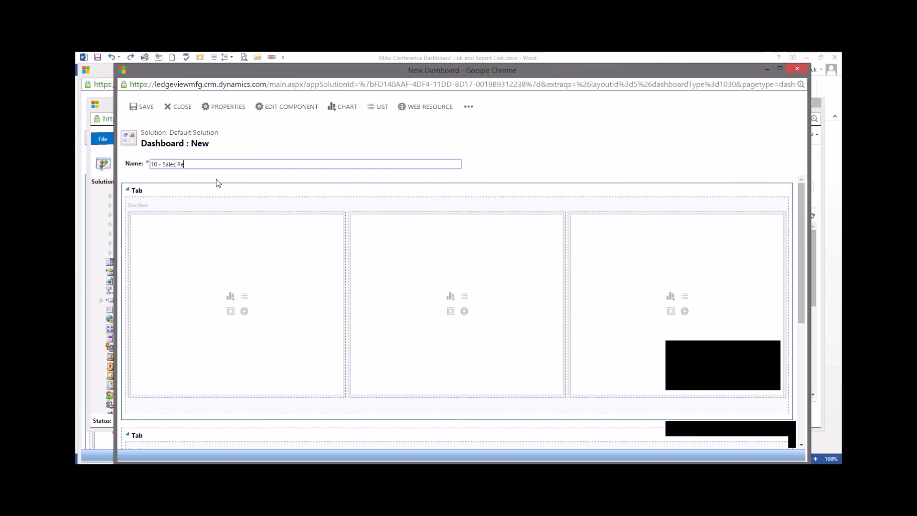
type("p")
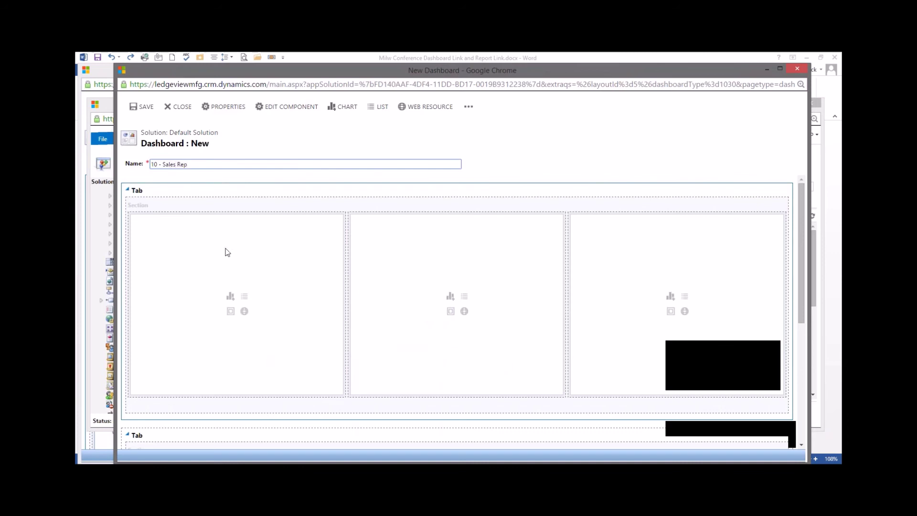
left_click(226, 252)
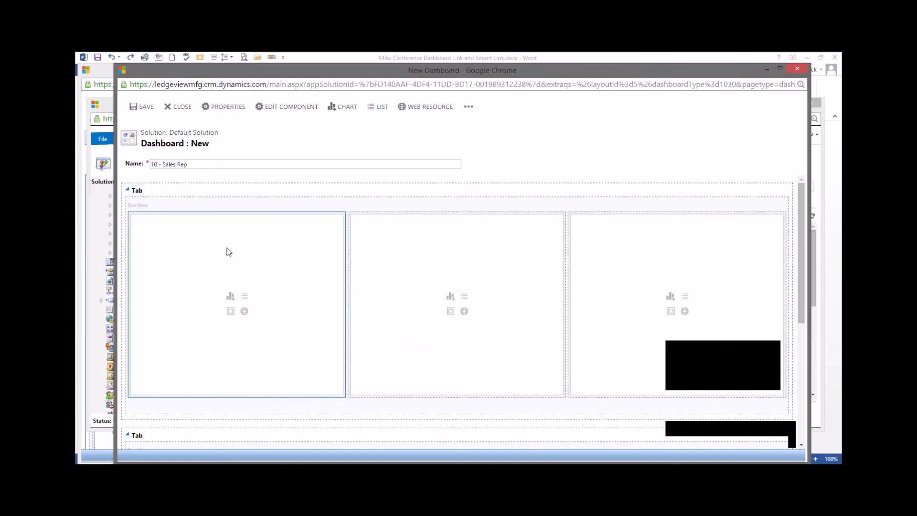
left_click(164, 192)
double_click(165, 190)
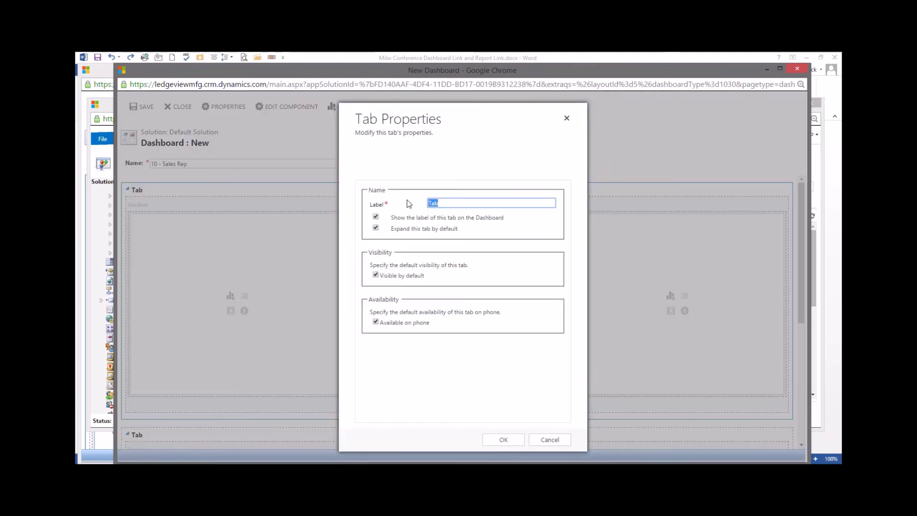
type("Opportunit")
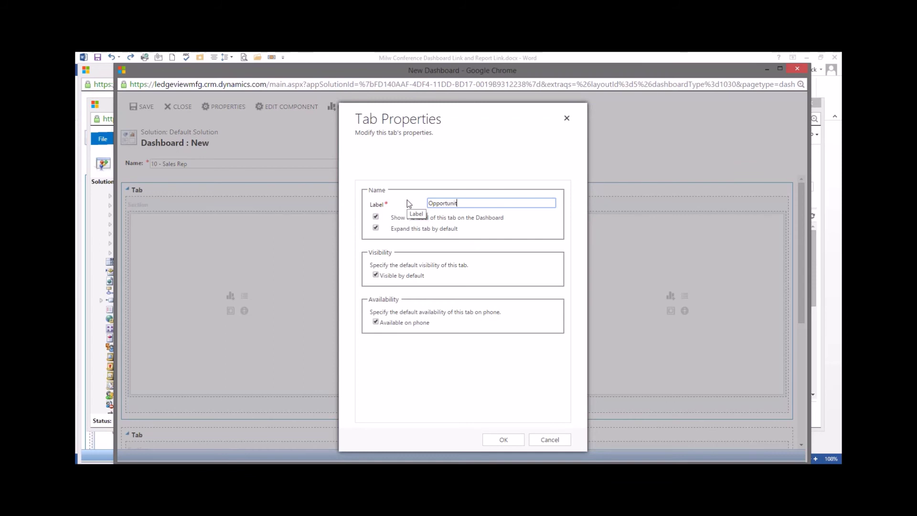
type("y Information")
left_click(498, 439)
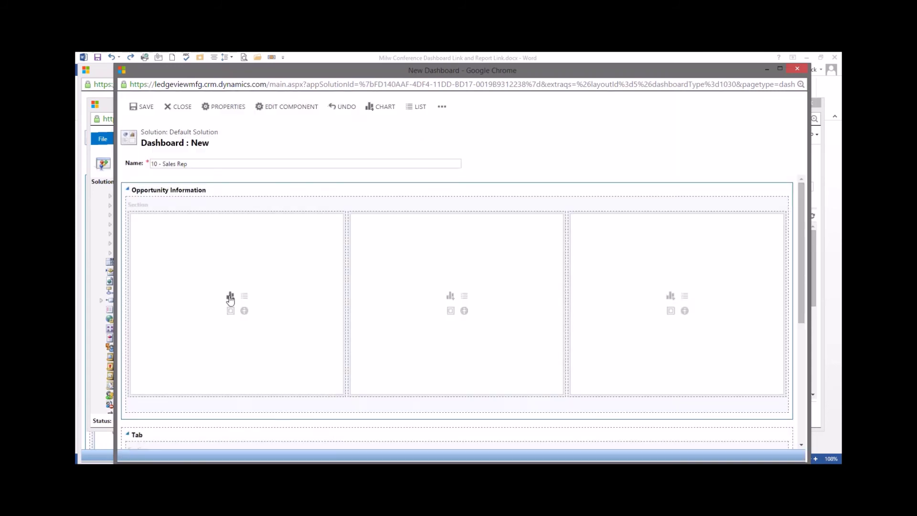
- Insert a chart in the first column using Opportunity's My Open Opportunities Est. Close Next 25 Days view
left_click(230, 297)
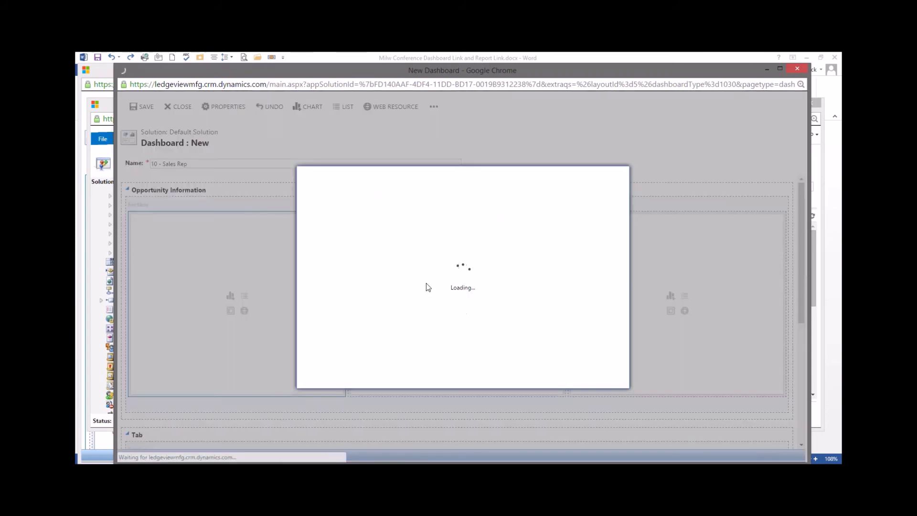
left_click(393, 251)
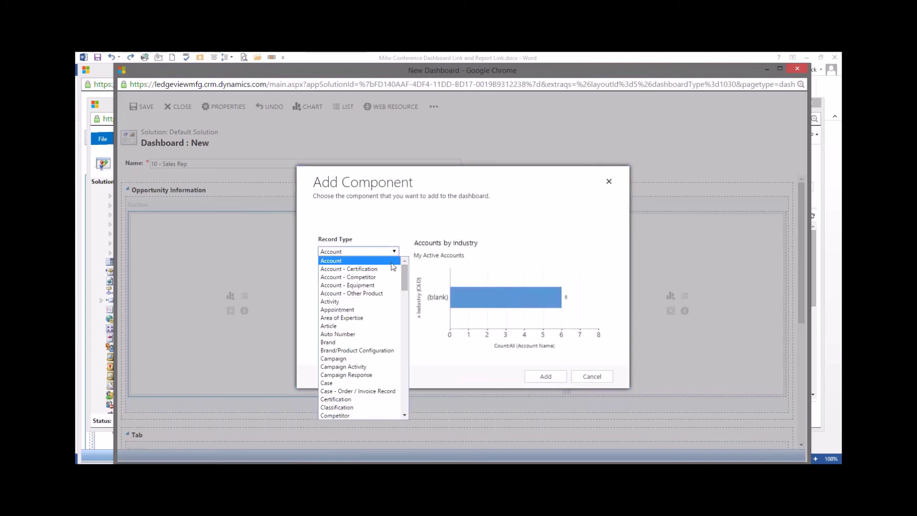
scroll(360, 306, "down", 10)
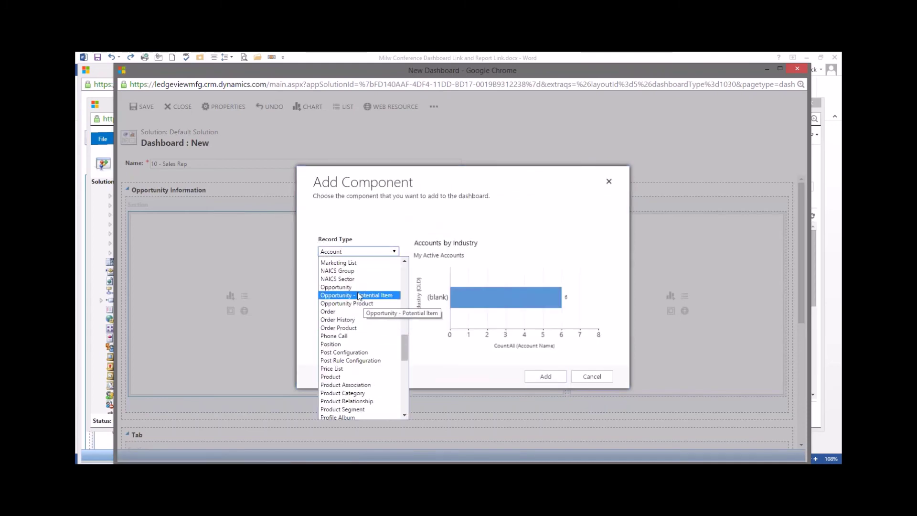
left_click(376, 288)
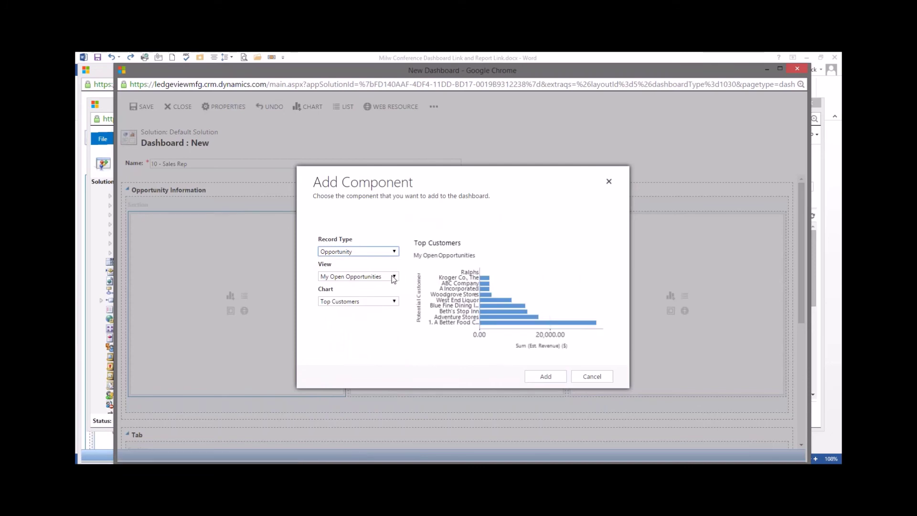
left_click(394, 277)
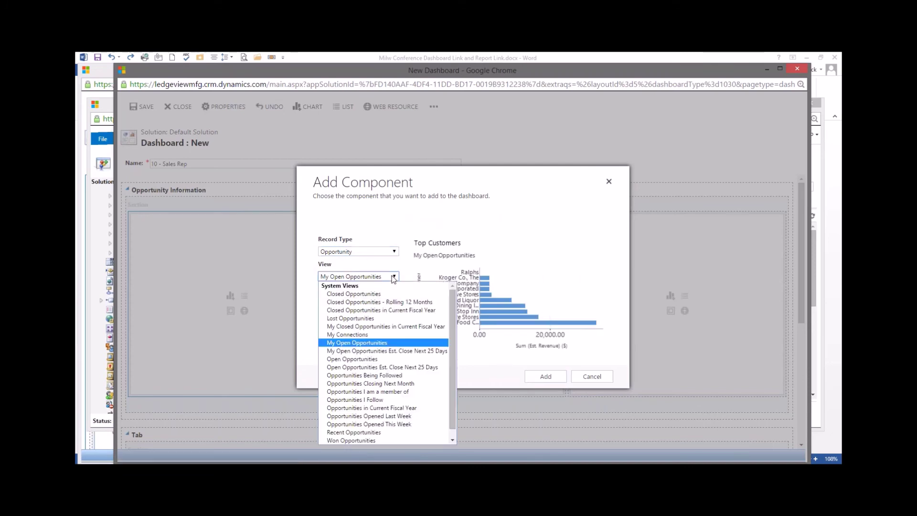
left_click(399, 352)
- Choose the My Opp Closing in Next 25 Days chart and add it to the dashboard
left_click(394, 302)
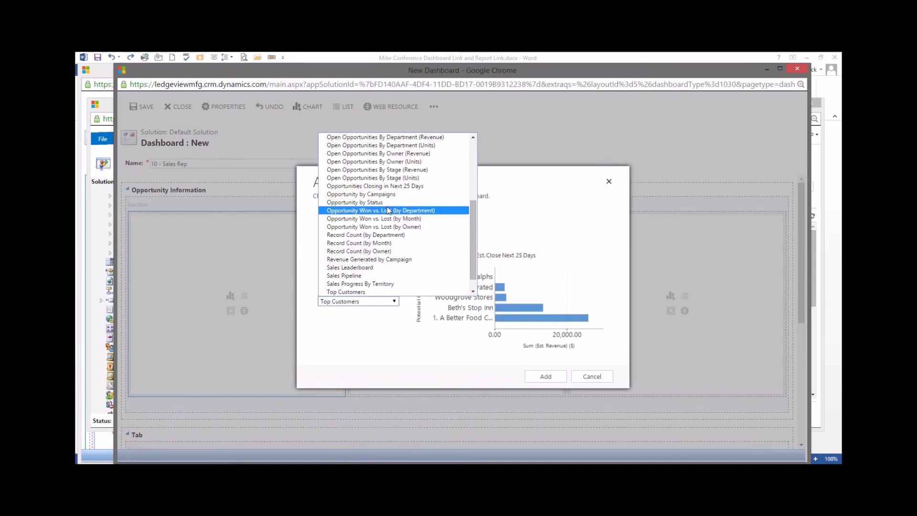
left_click(392, 187)
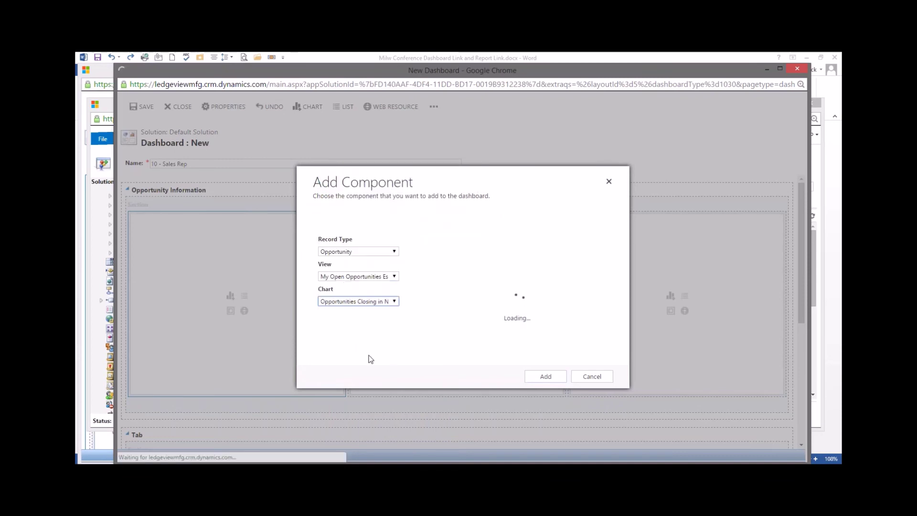
left_click(394, 301)
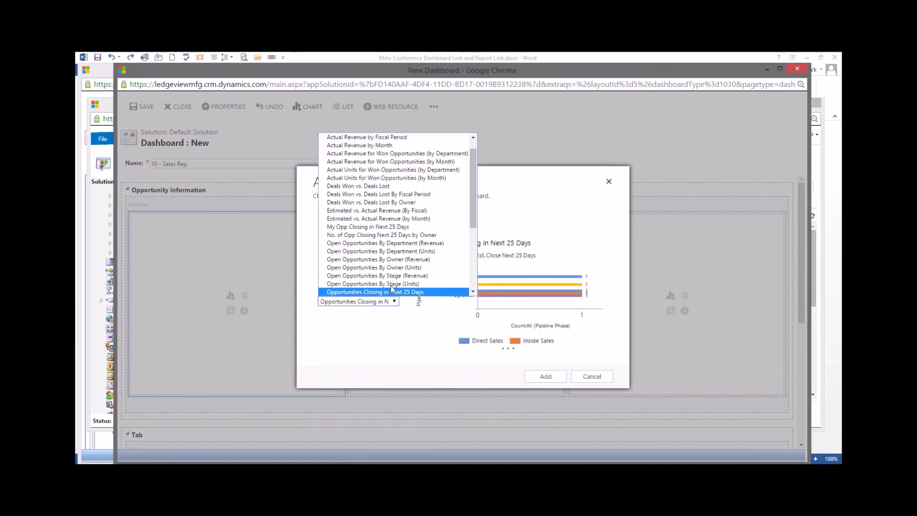
left_click(392, 226)
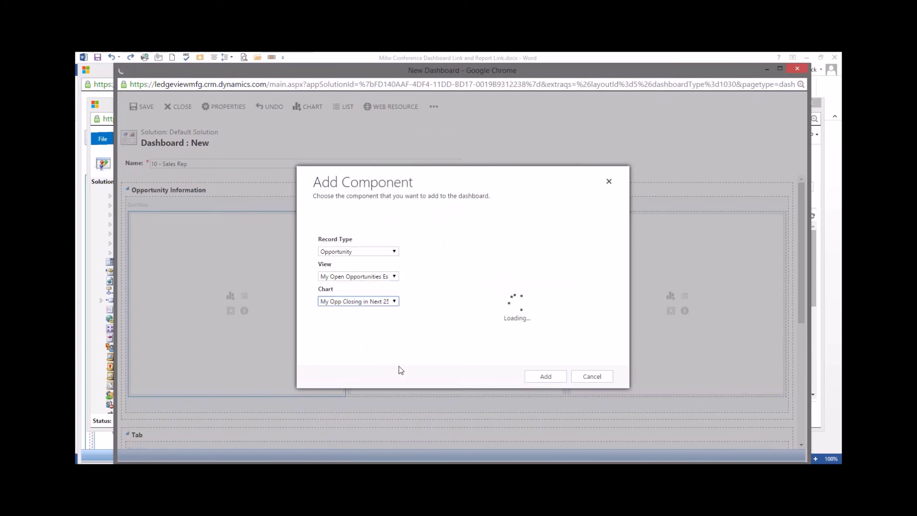
left_click(546, 377)
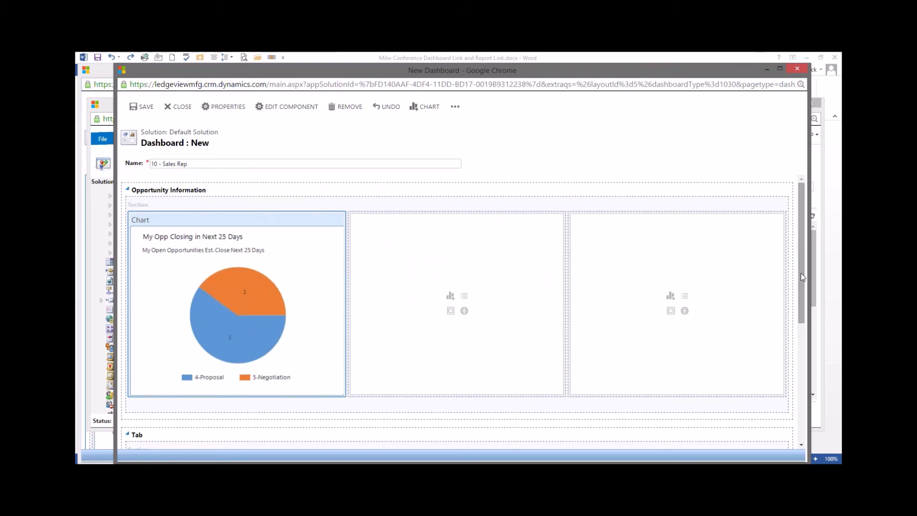
scroll(478, 257, "down", 1)
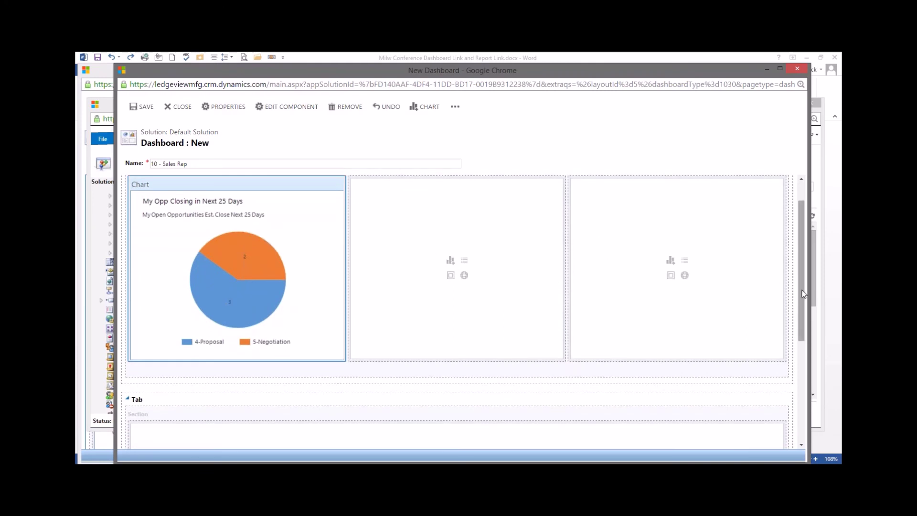
left_click_drag(803, 294, 796, 371)
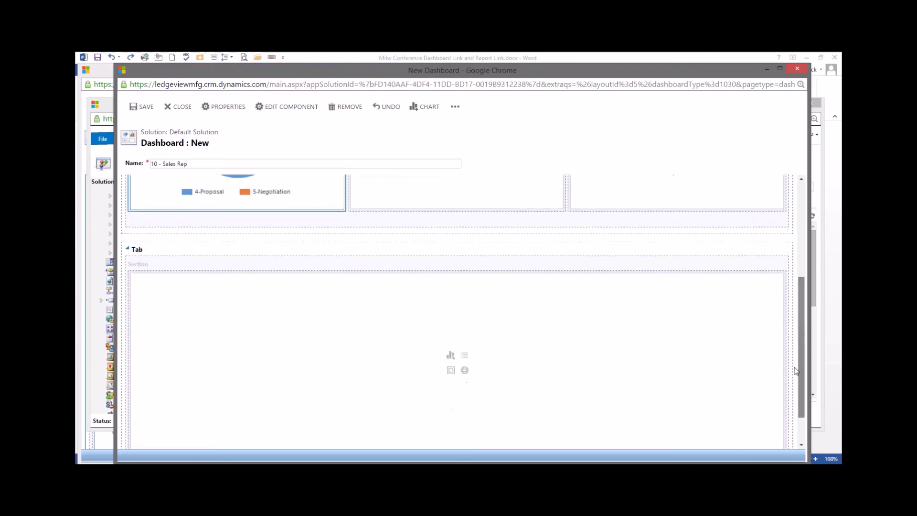
- Set the second tab's label to 'Lead Information' in Tab Properties
left_click(301, 252)
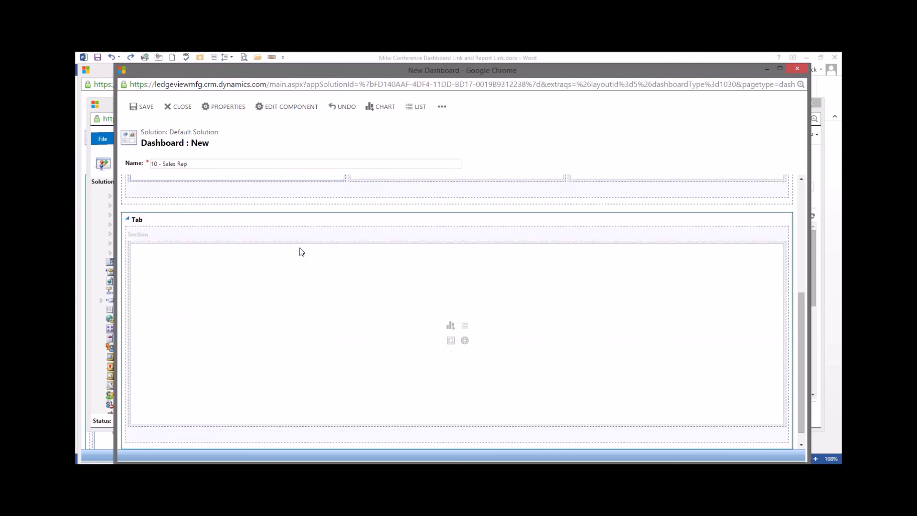
double_click(309, 218)
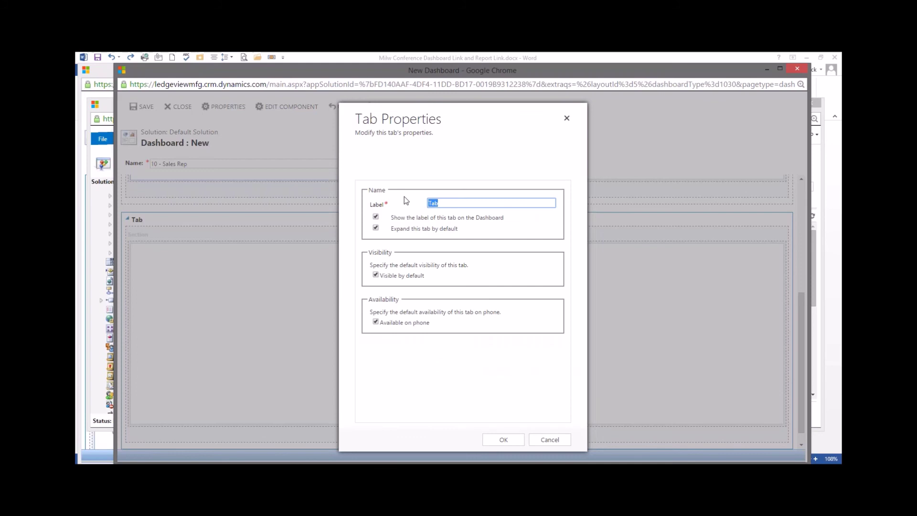
type("Lead Information")
left_click(496, 443)
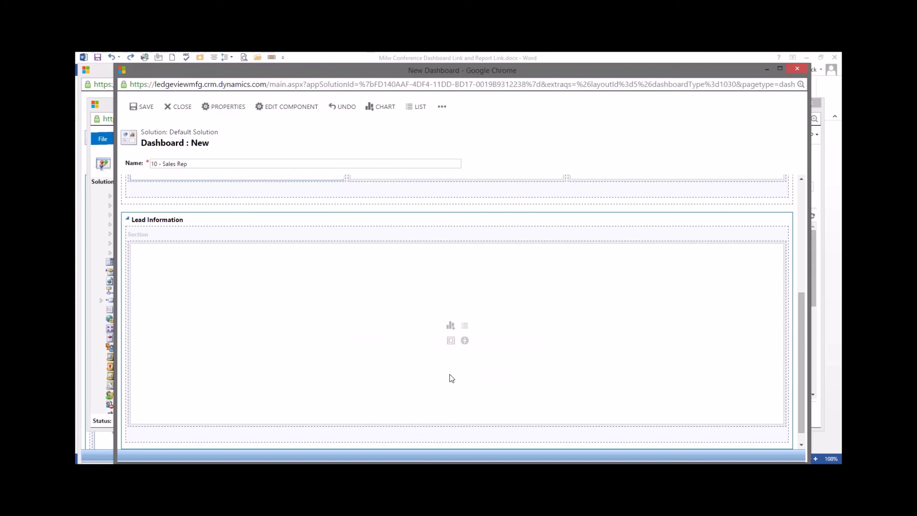
left_click(451, 341)
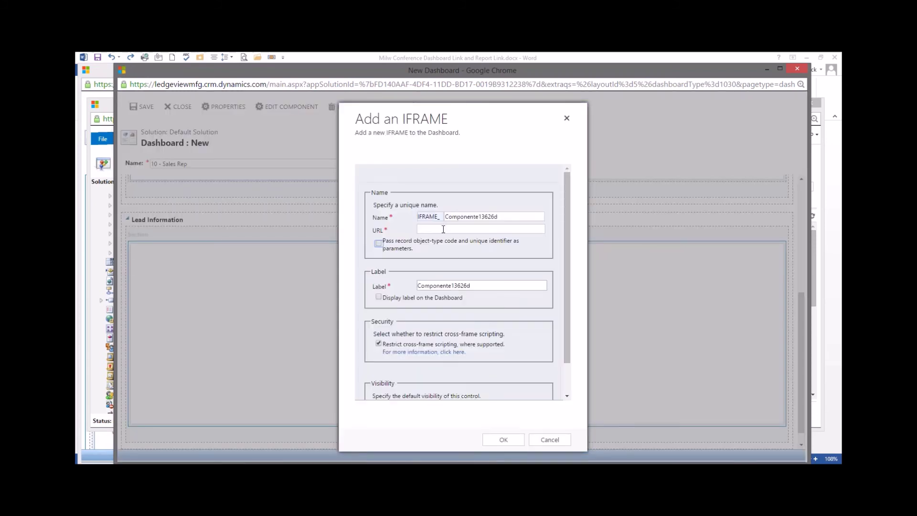
- Set the IFrame URL to the copied Leads Dashboard link with Restrict cross-frame scripting unticked
left_click(435, 229)
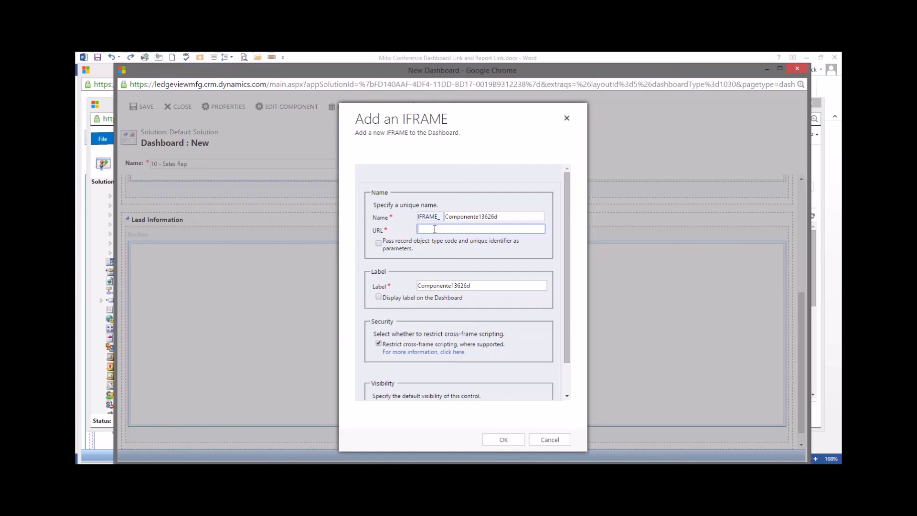
key("ctrl+v")
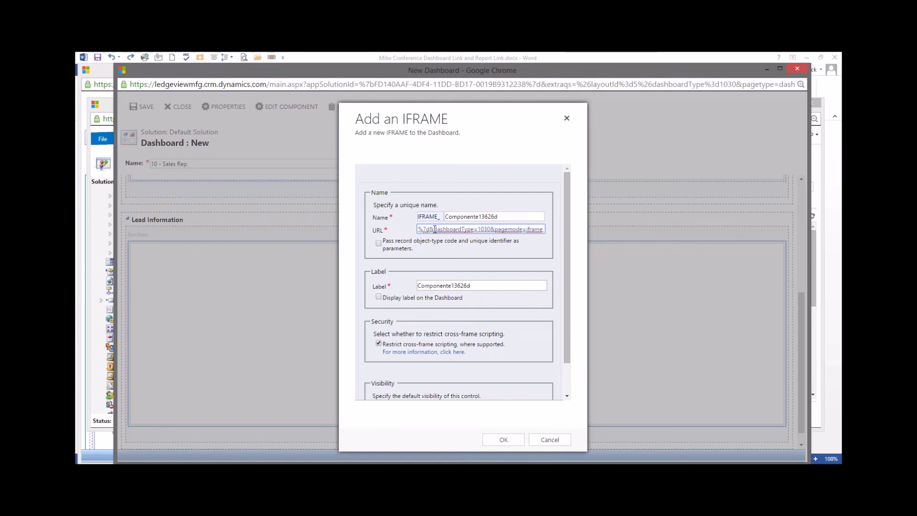
left_click(379, 344)
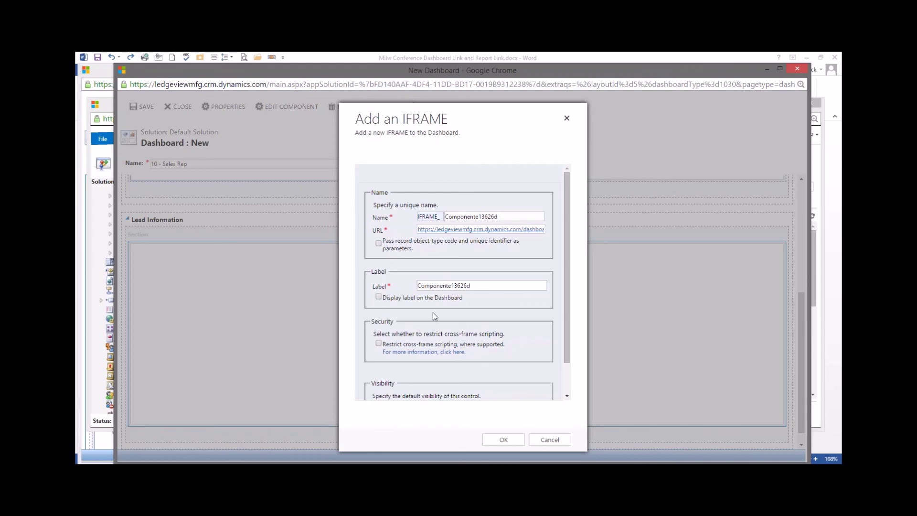
mouse_move(566, 320)
left_mouse_down()
mouse_move(570, 350)
mouse_move(569, 314)
left_mouse_up()
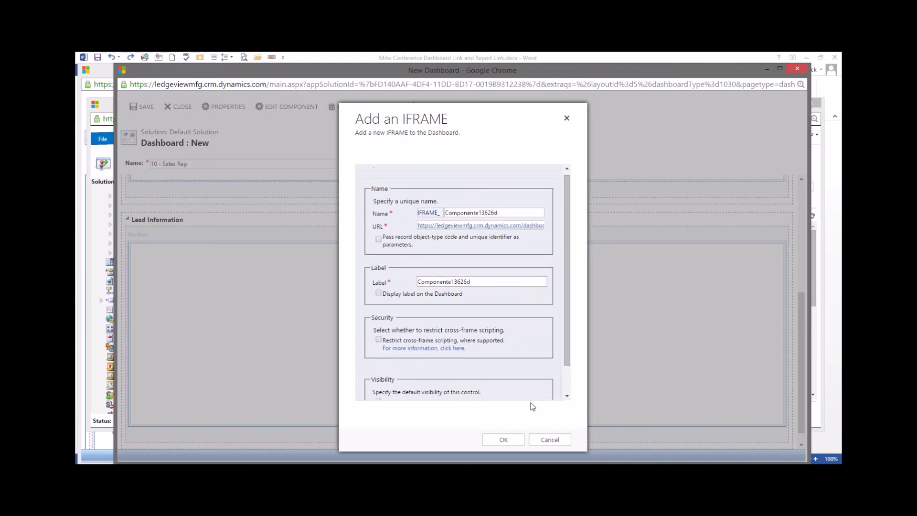
left_click(504, 439)
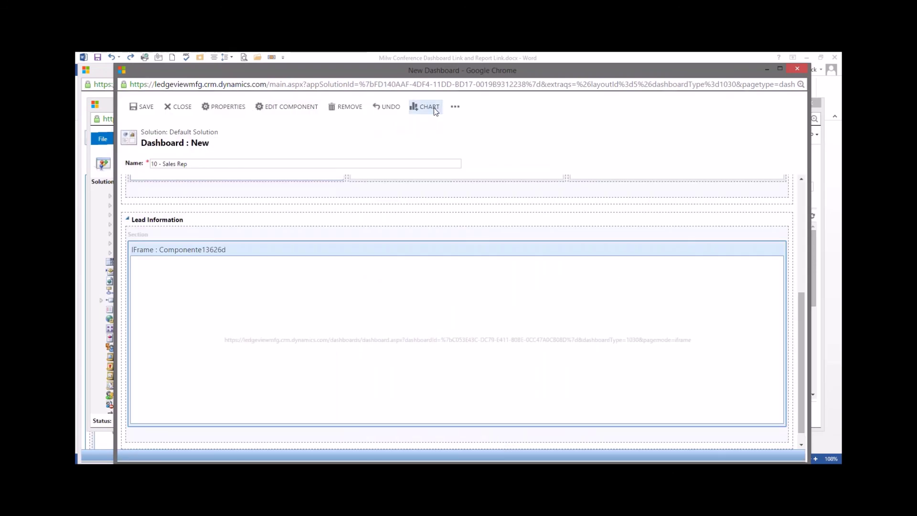
- Increase the height of the Lead Information IFrame five times
left_click(456, 108)
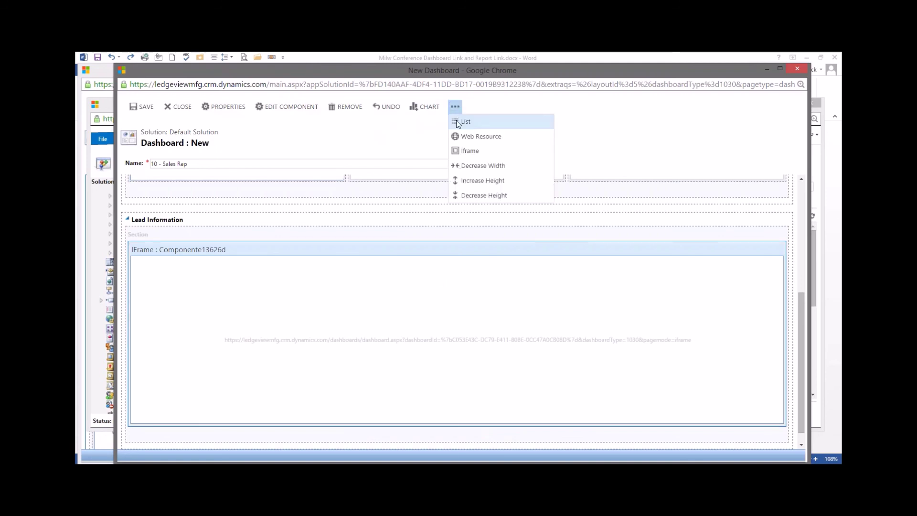
left_click(477, 180)
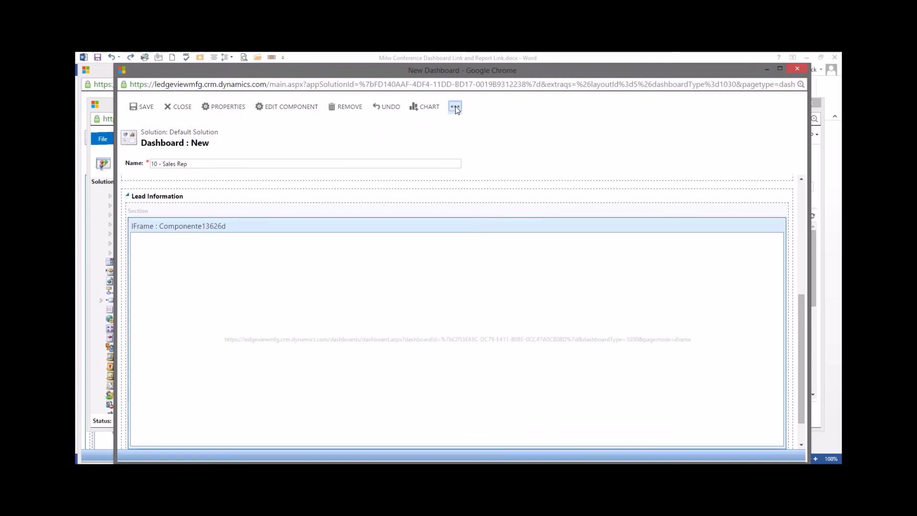
left_click(455, 107)
left_click(469, 180)
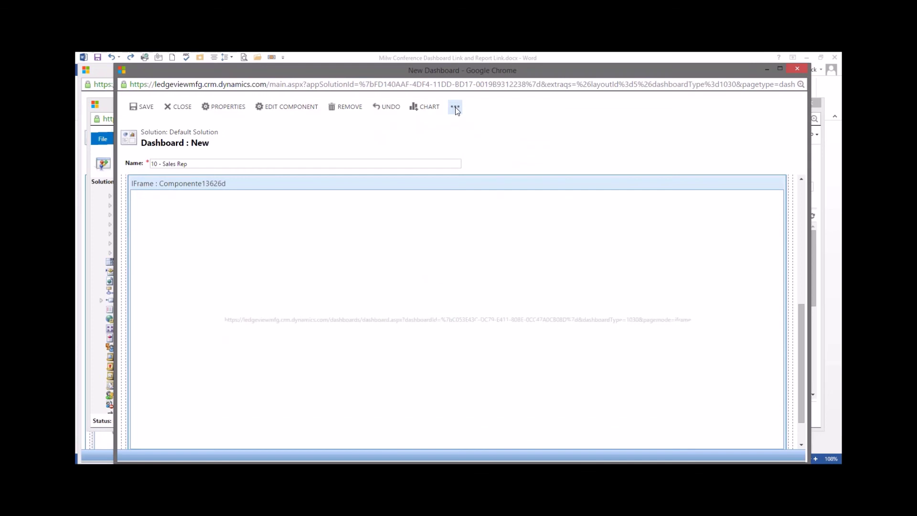
left_click(455, 107)
left_click(477, 177)
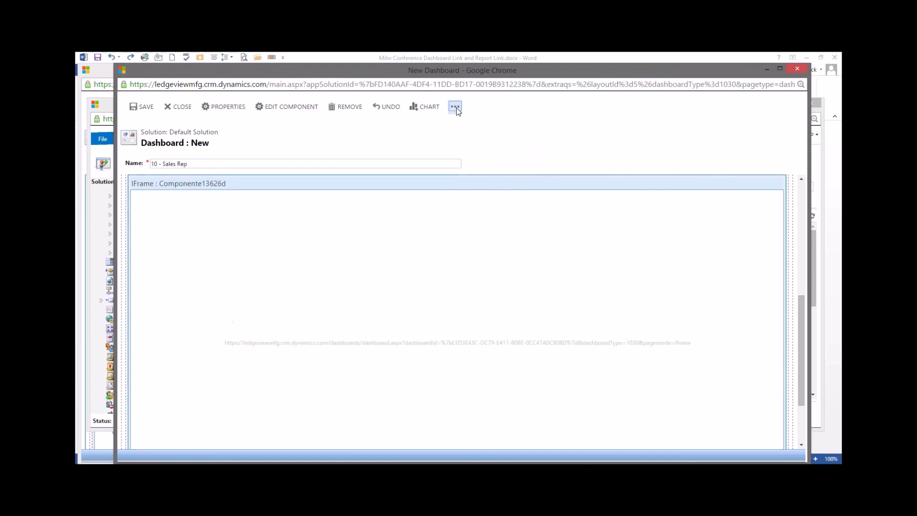
left_click(455, 107)
left_click(478, 180)
left_click(454, 107)
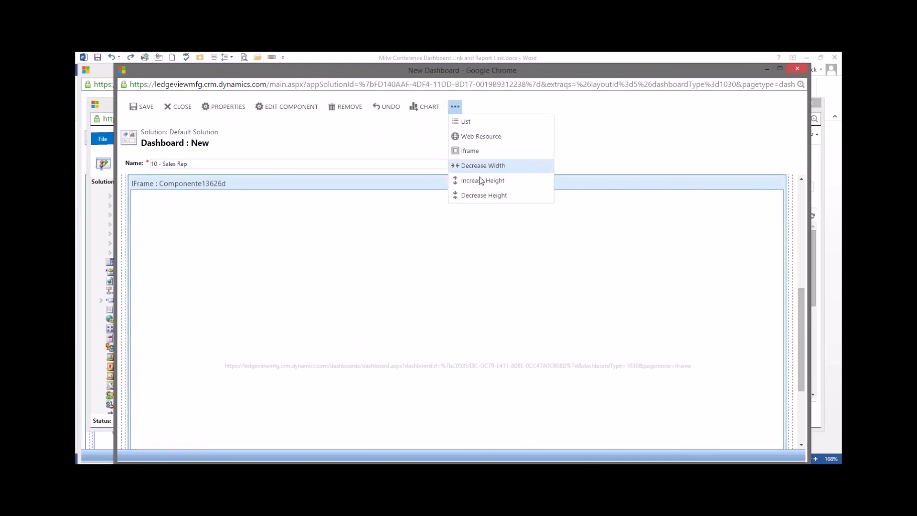
left_click(481, 181)
scroll(458, 266, "up", 5)
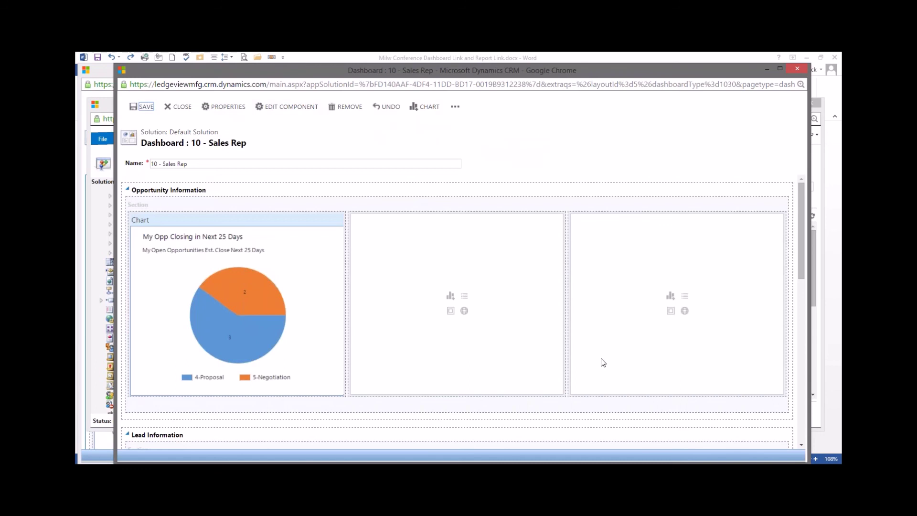
- Close the dashboard editor and publish all customizations, including the 10 - Sales Rep dashboard
left_click(179, 107)
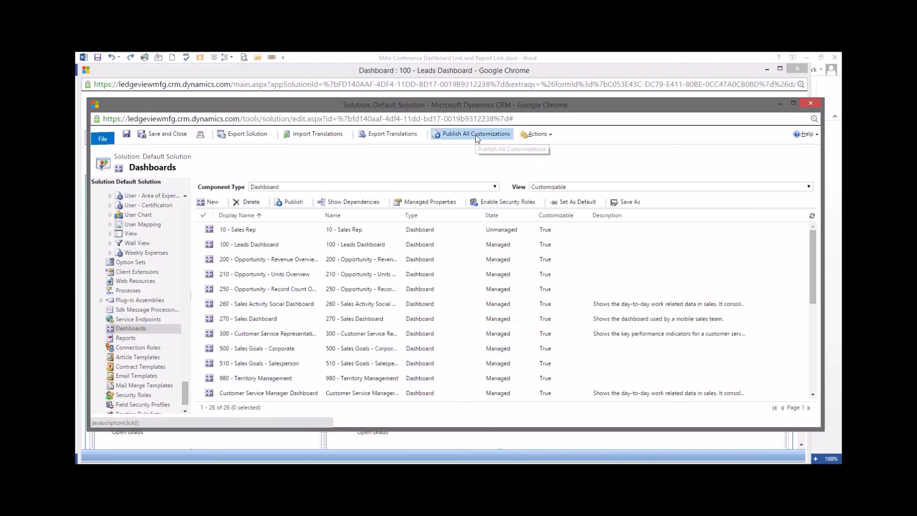
left_click(475, 135)
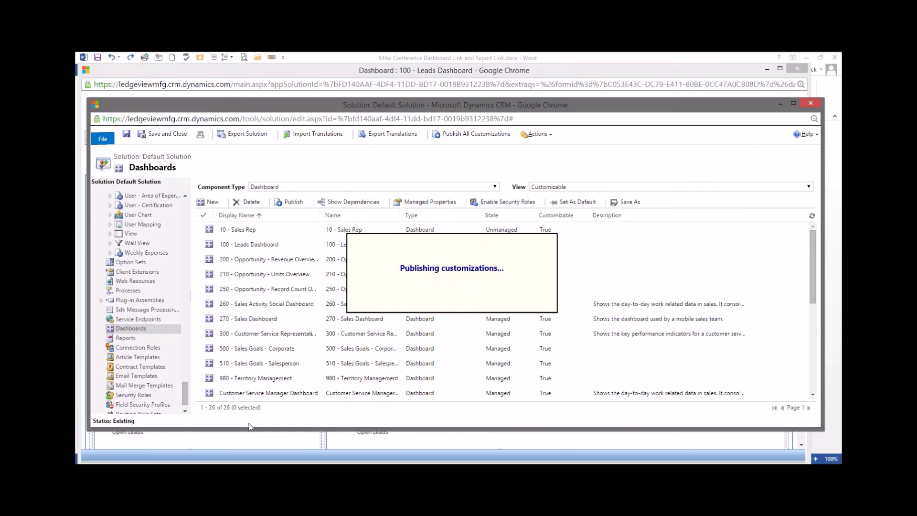
mouse_move(241, 466)
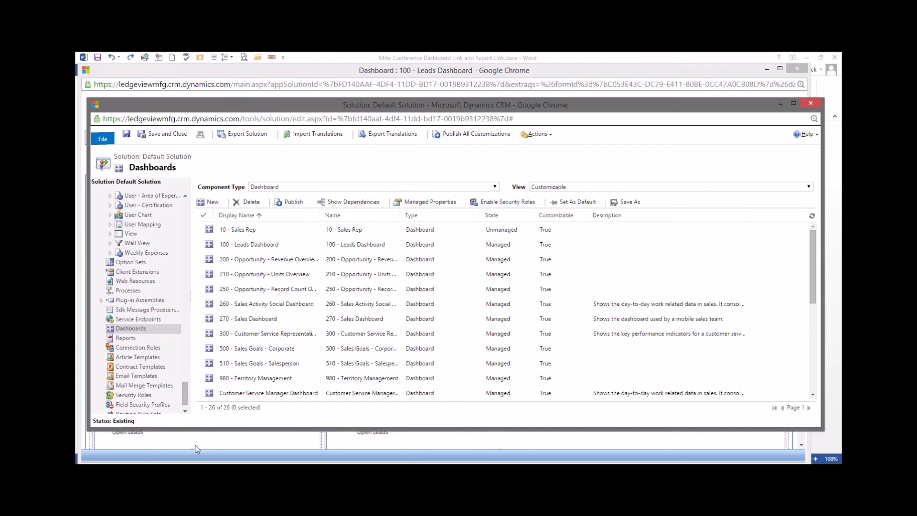
left_click(145, 419)
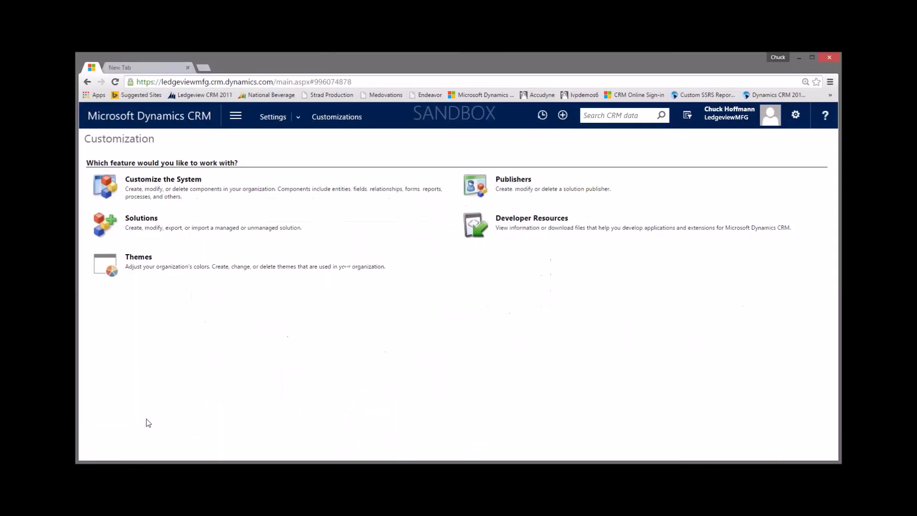
- Go to the Dashboards page of the Sales area
left_click(234, 117)
left_click(140, 153)
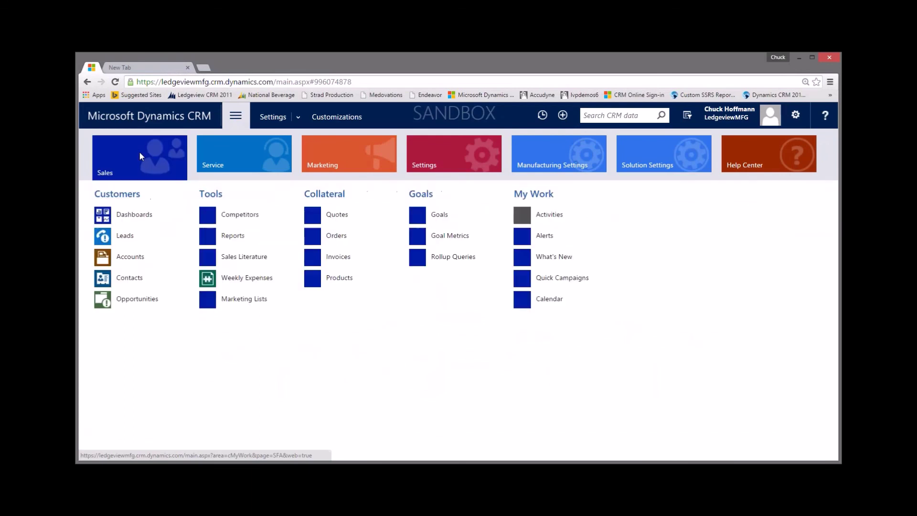
left_click(133, 219)
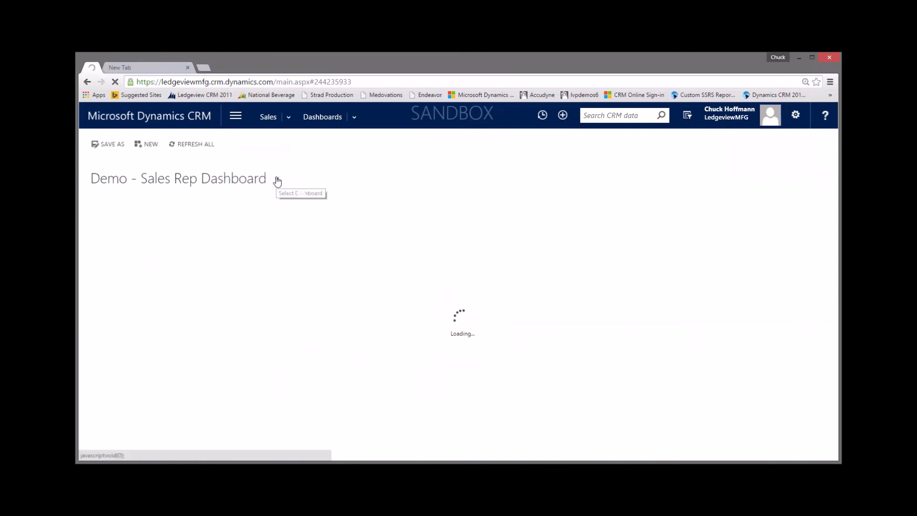
- Switch to the 10 - Sales Rep dashboard and review its opportunity and lead charts
left_click(277, 180)
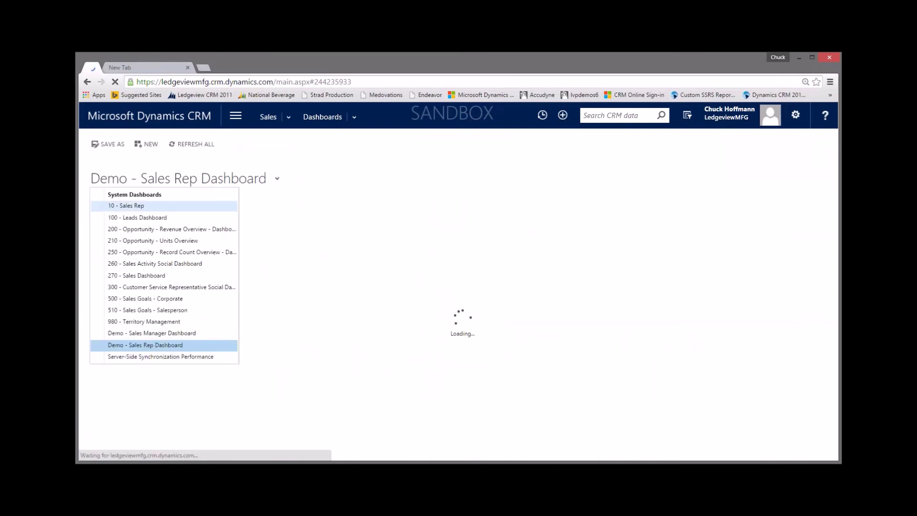
left_click(163, 206)
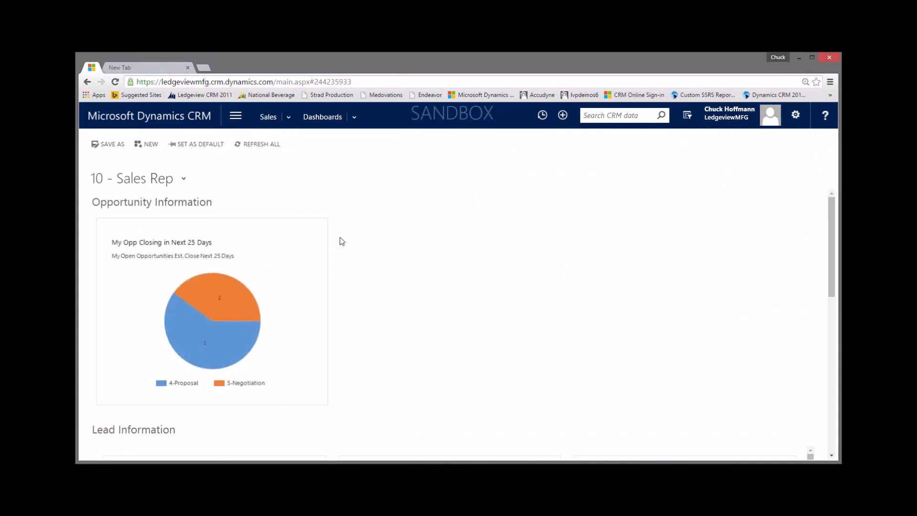
scroll(426, 272, "down", 3)
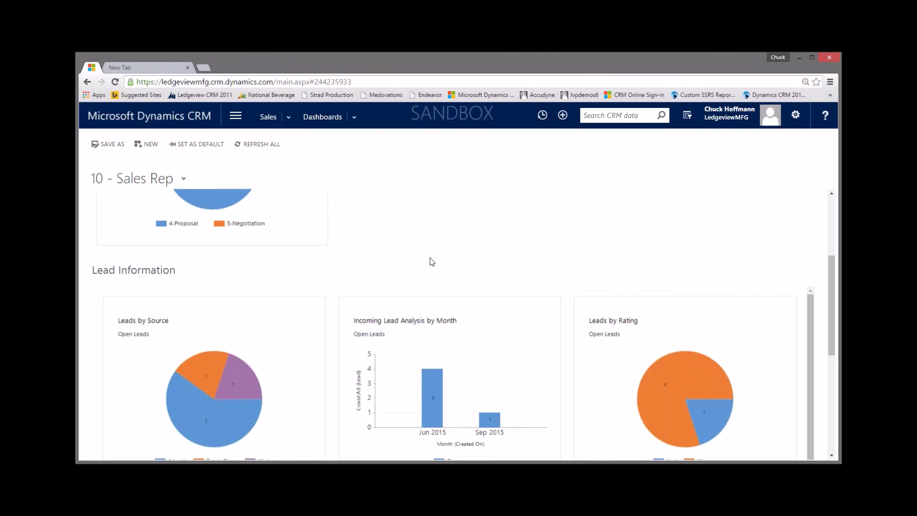
scroll(431, 259, "down", 3)
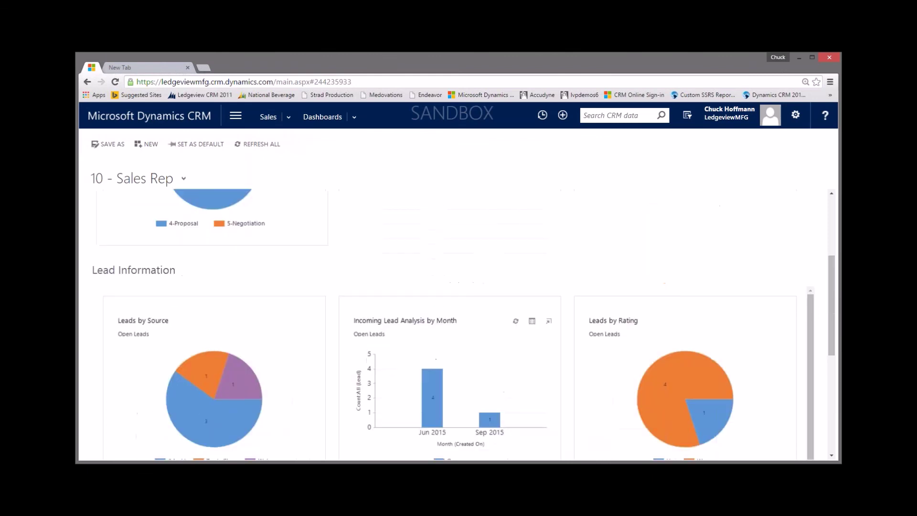
scroll(427, 317, "down", 5)
scroll(427, 316, "up", 8)
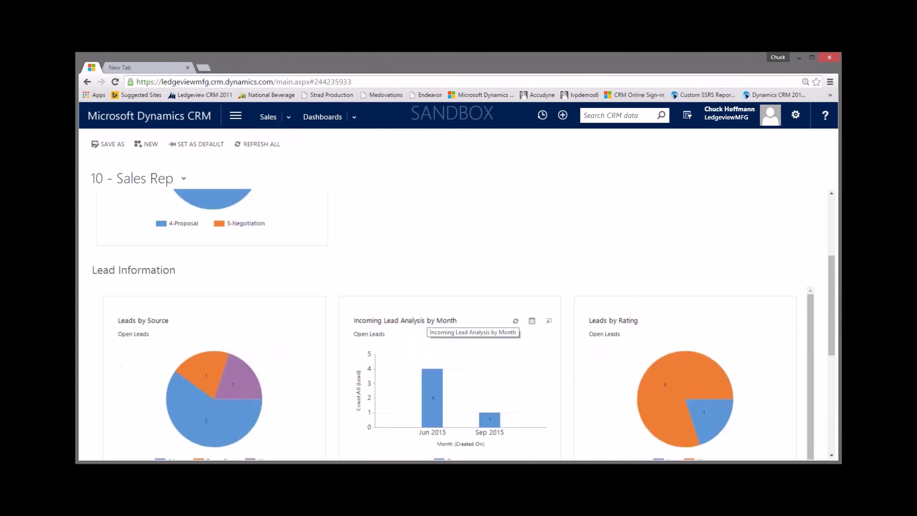